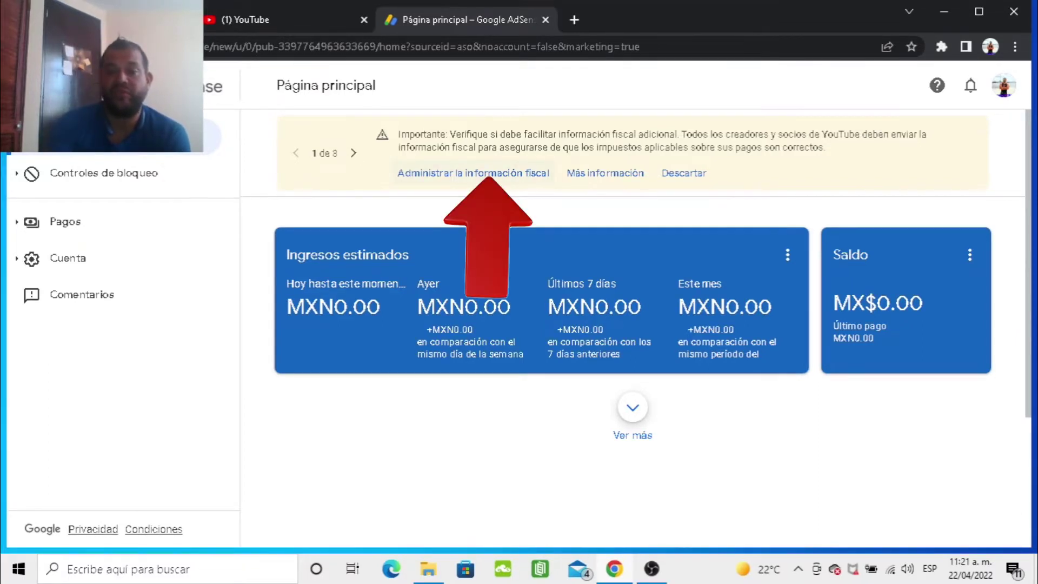
Open the tax information management page and start adding a United States tax form
left_click(473, 173)
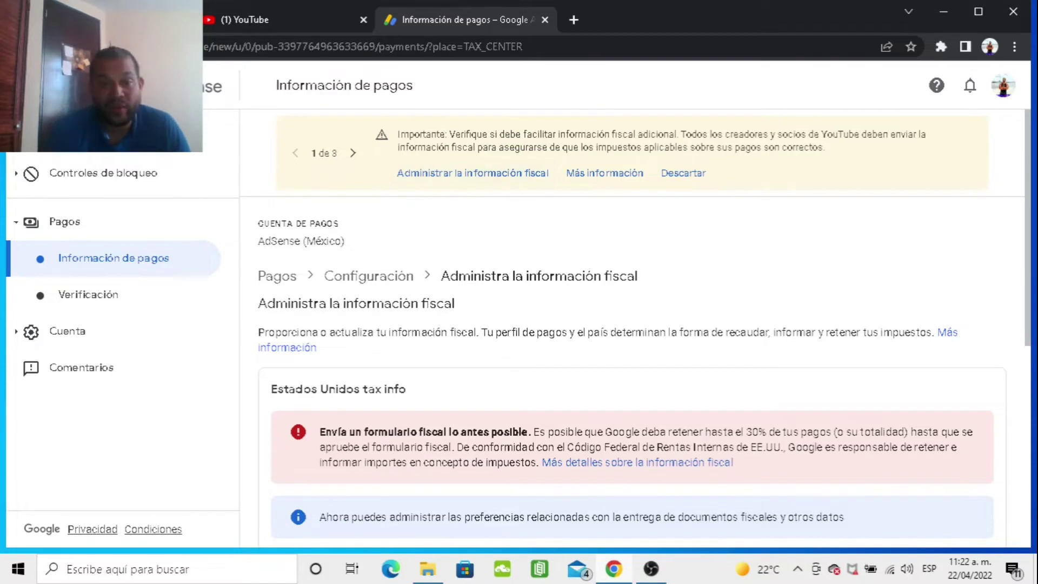
scroll(636, 326, "down", 2)
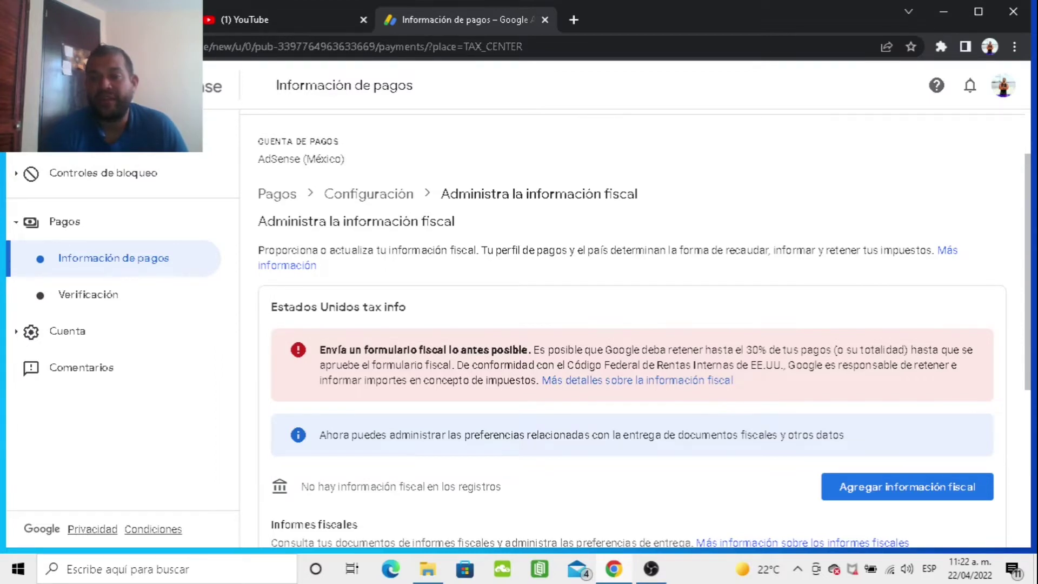
scroll(632, 324, "down", 3)
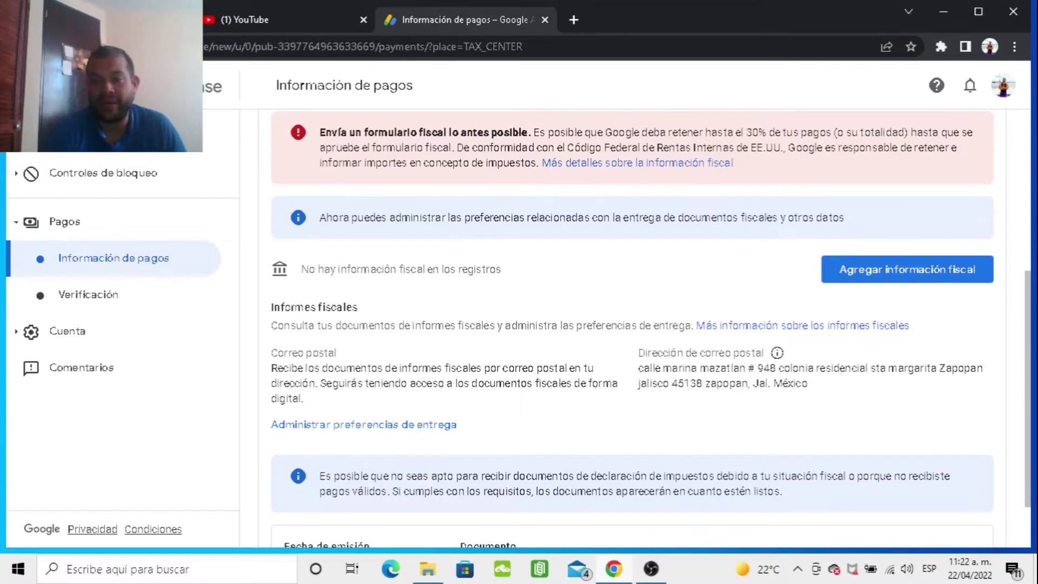
scroll(632, 325, "down", 1)
scroll(632, 325, "up", 2)
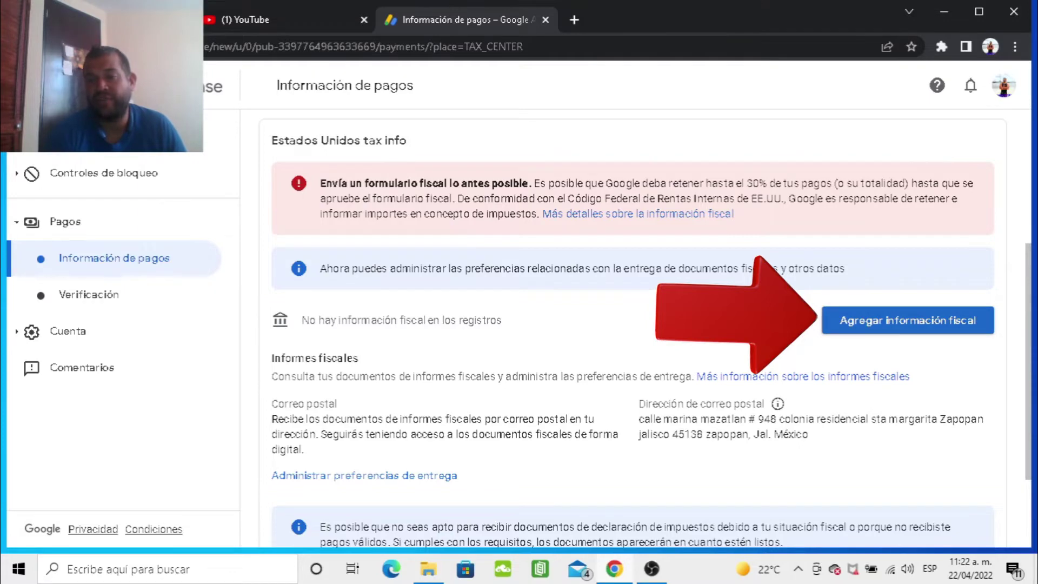
left_click(908, 320)
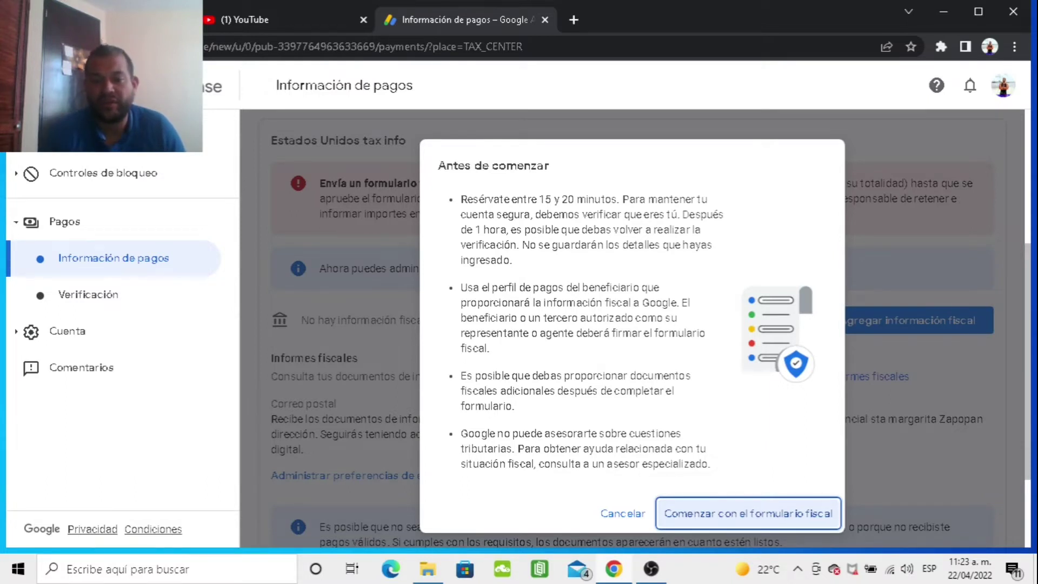
left_click(748, 513)
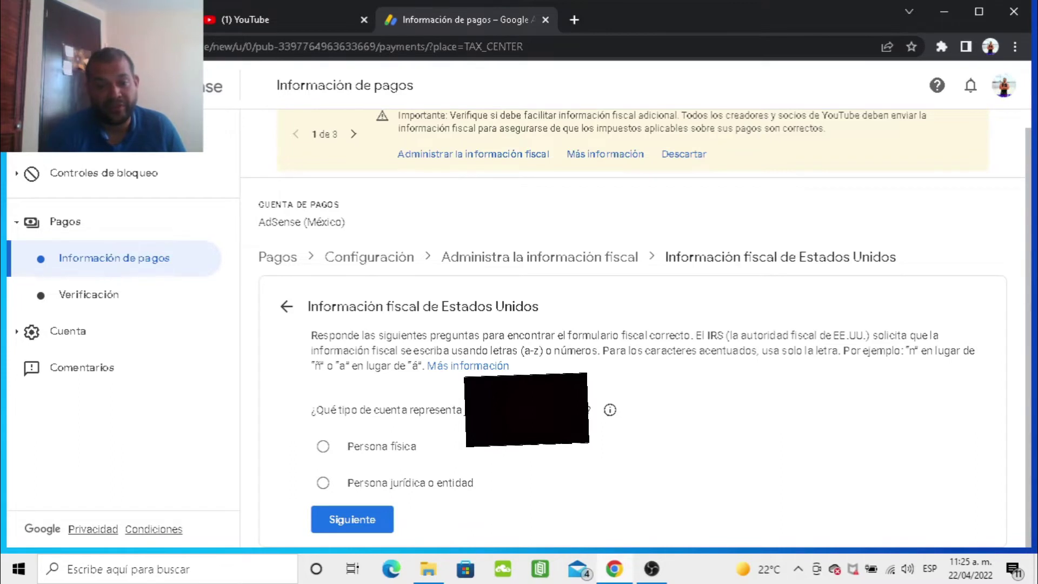
Identify the account as Persona física, answer No to U.S. citizenship or residency, and choose the W-8BEN form
left_click(323, 446)
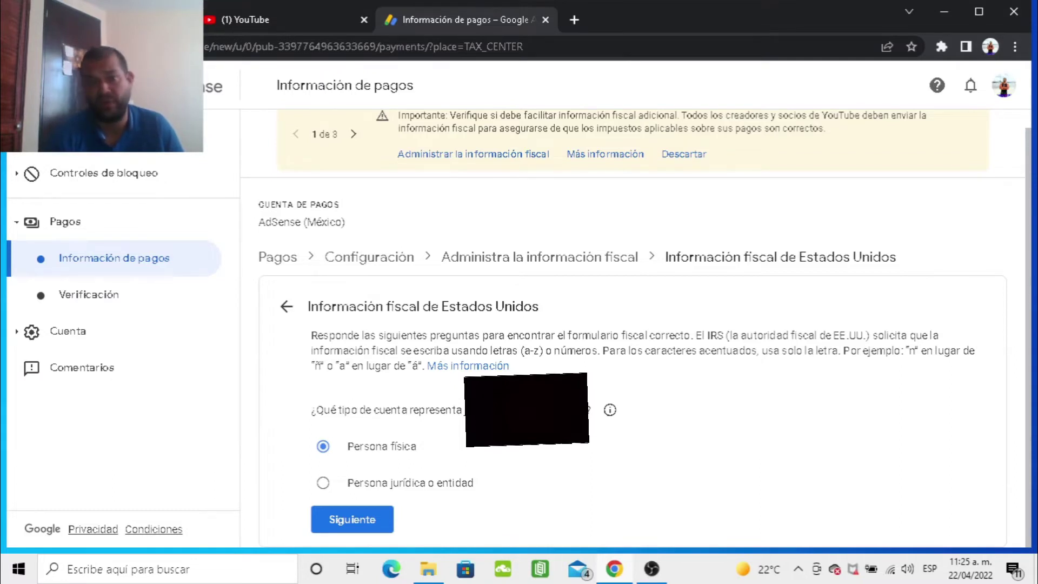
left_click(352, 519)
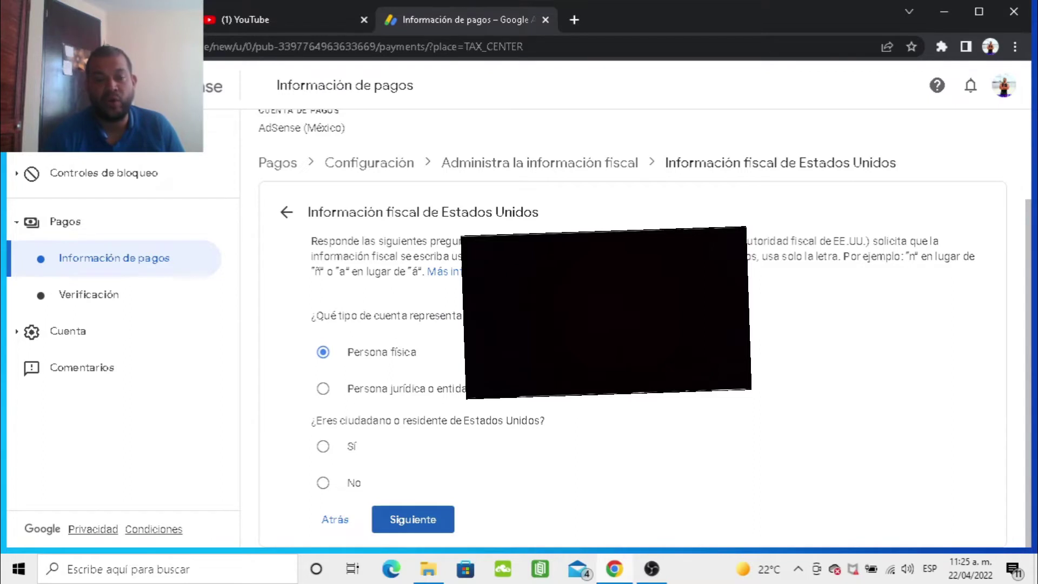
left_click(323, 482)
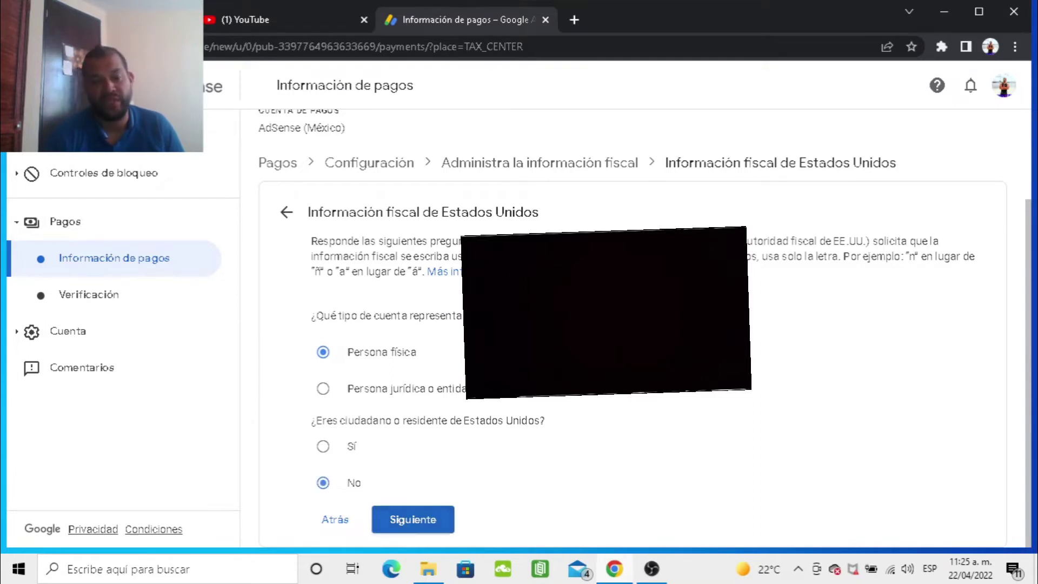
left_click(412, 519)
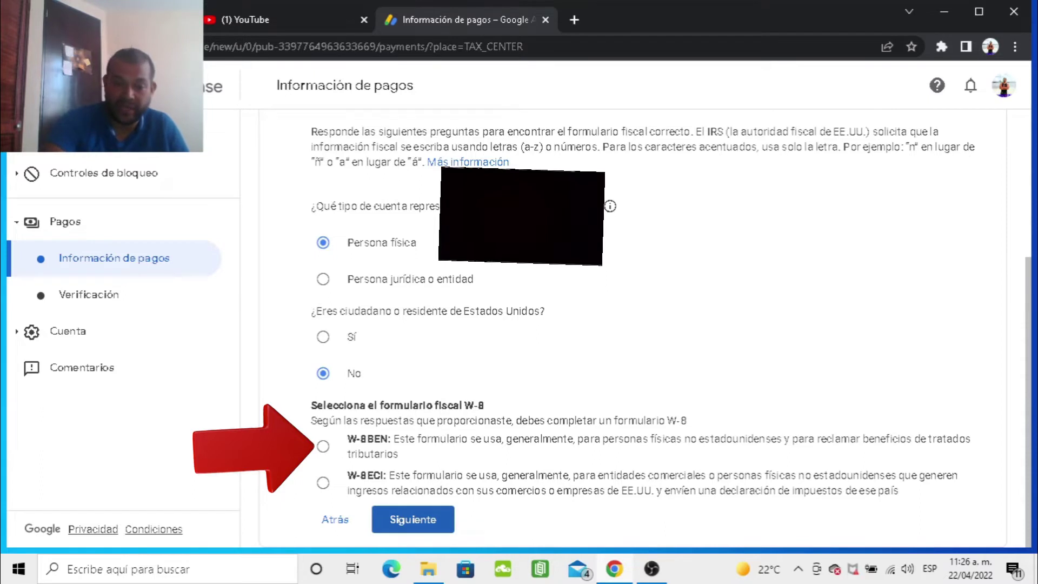
left_click(322, 447)
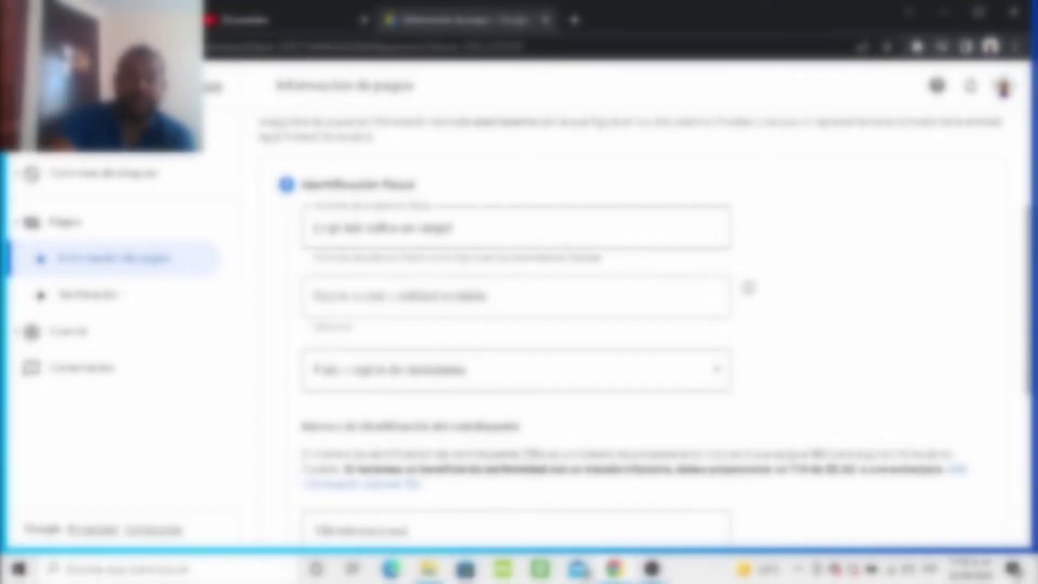
Complete the tax identification section with México as country of citizenship and the foreign taxpayer identification number
scroll(648, 325, "down", 1)
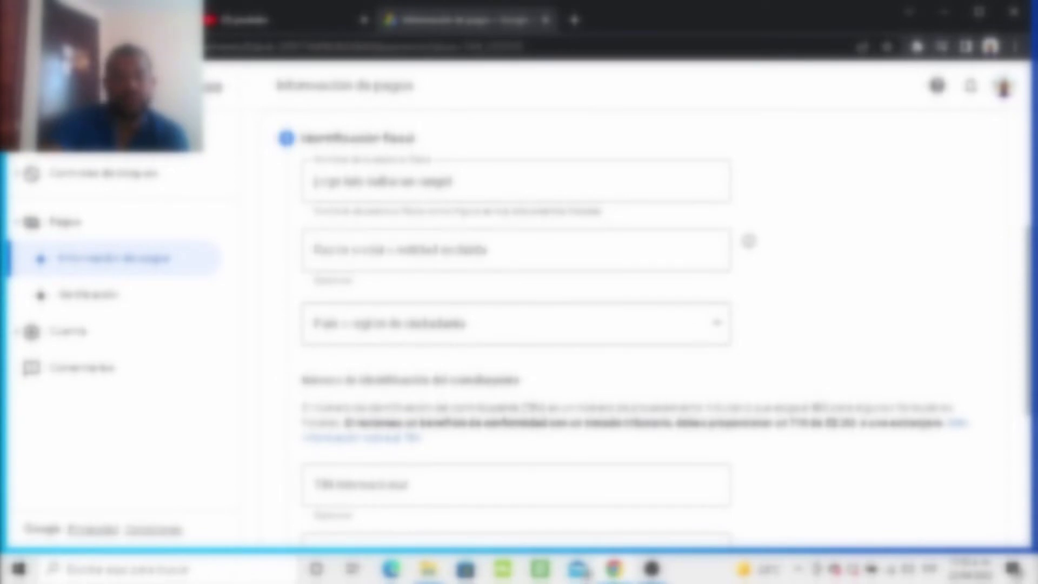
left_click(516, 323)
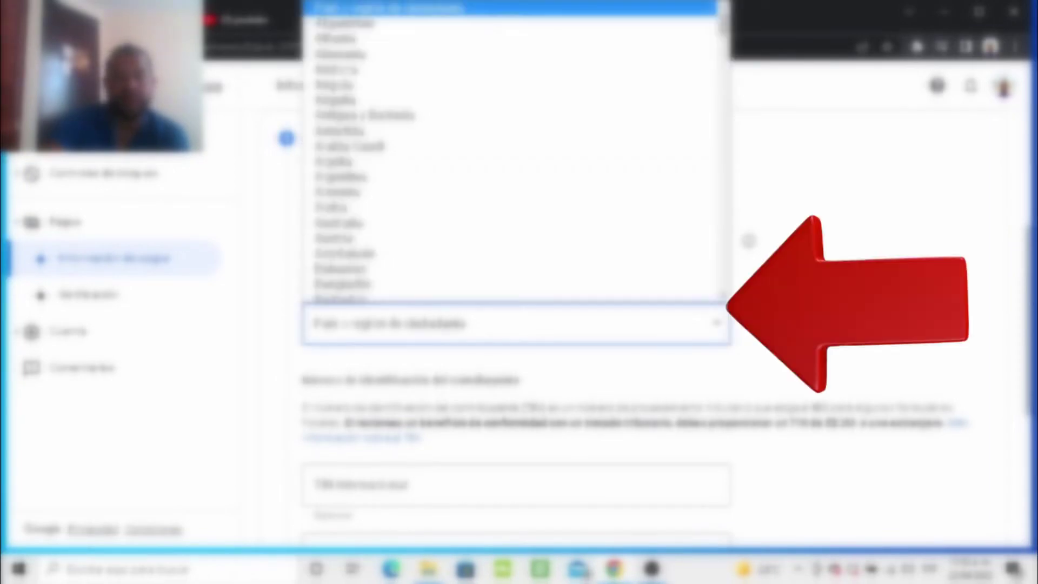
scroll(367, 151, "down", 15)
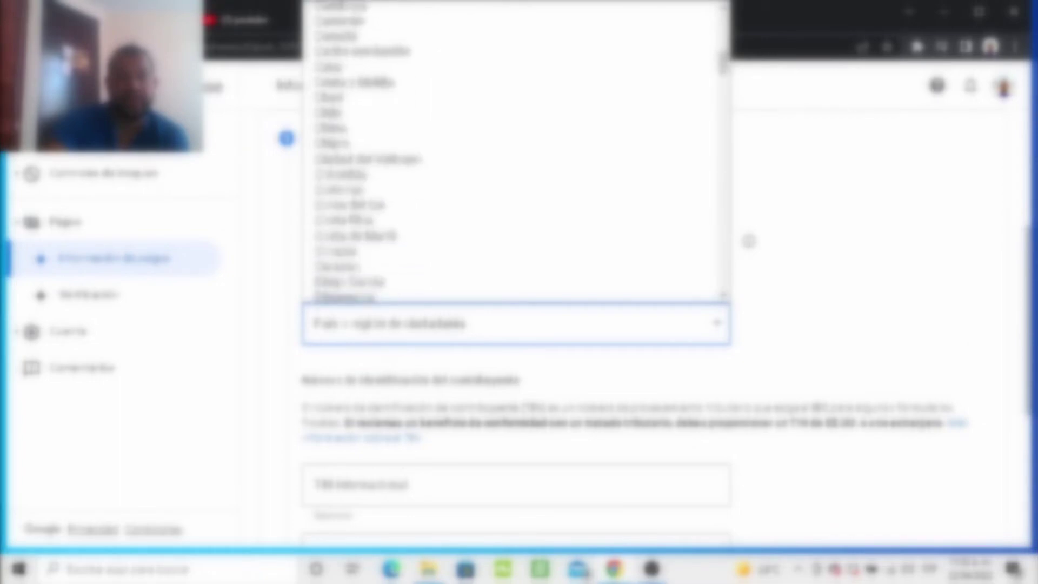
key("Return")
scroll(516, 324, "down", 4)
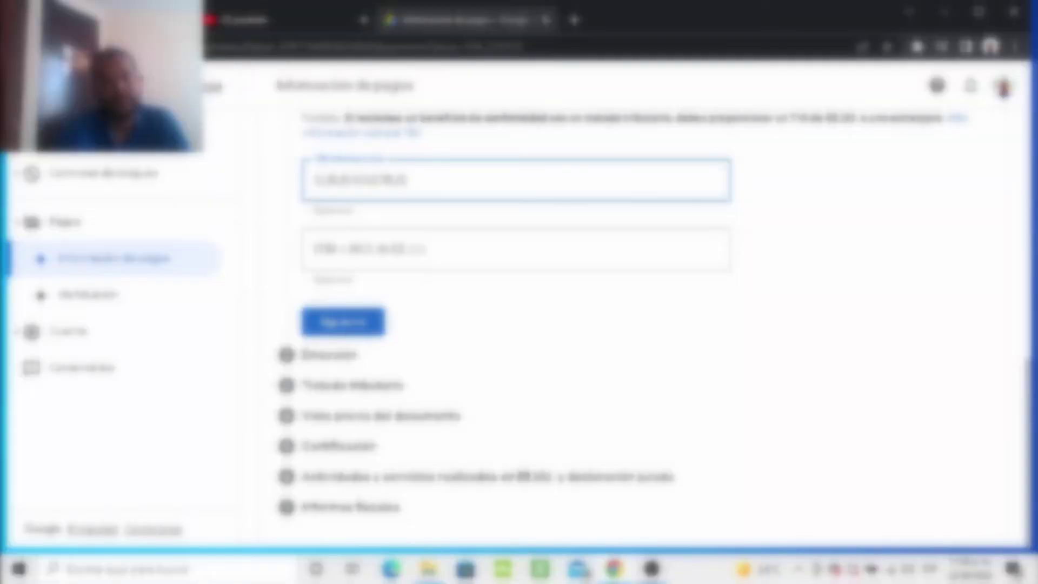
left_click(343, 321)
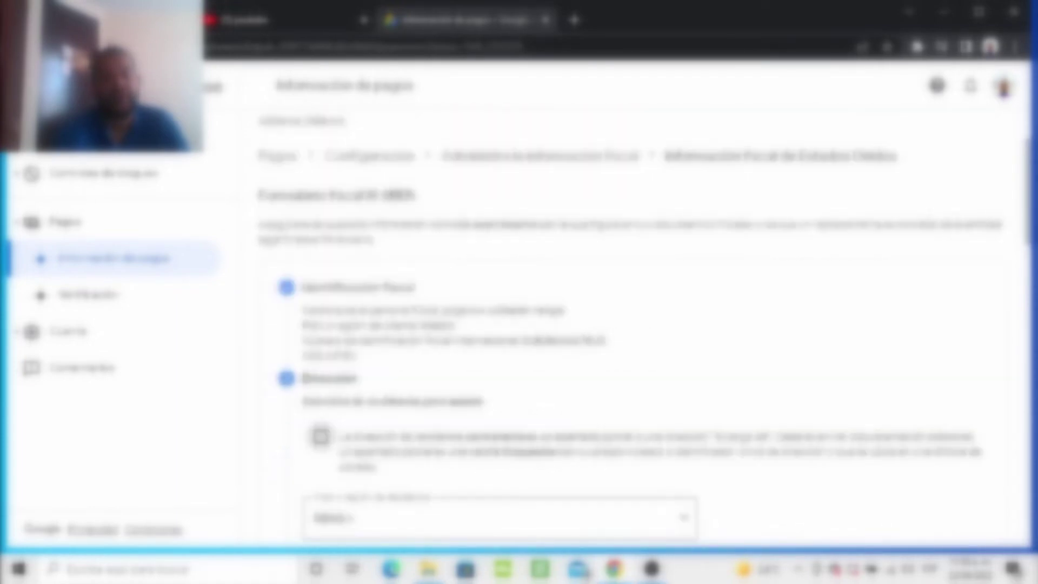
Fill in the permanent residence address with the street address, postal code, city and state
scroll(644, 325, "down", 1)
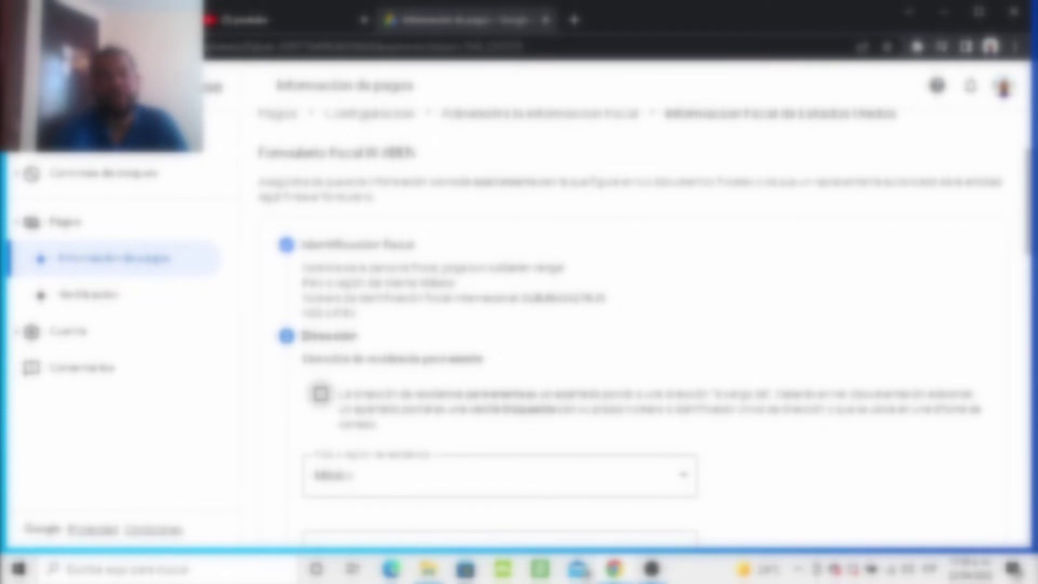
scroll(633, 324, "down", 2)
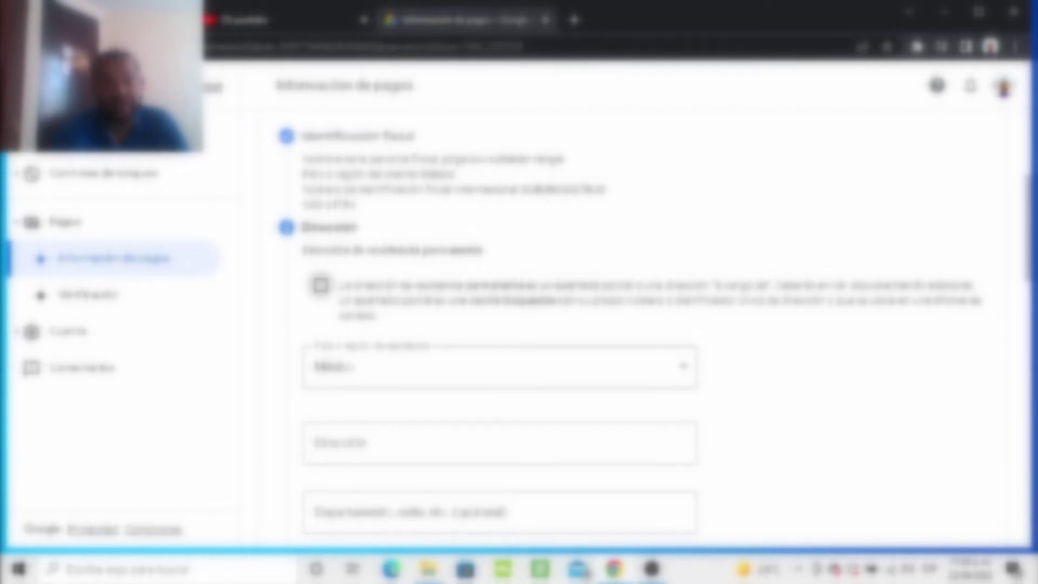
scroll(633, 325, "down", 1)
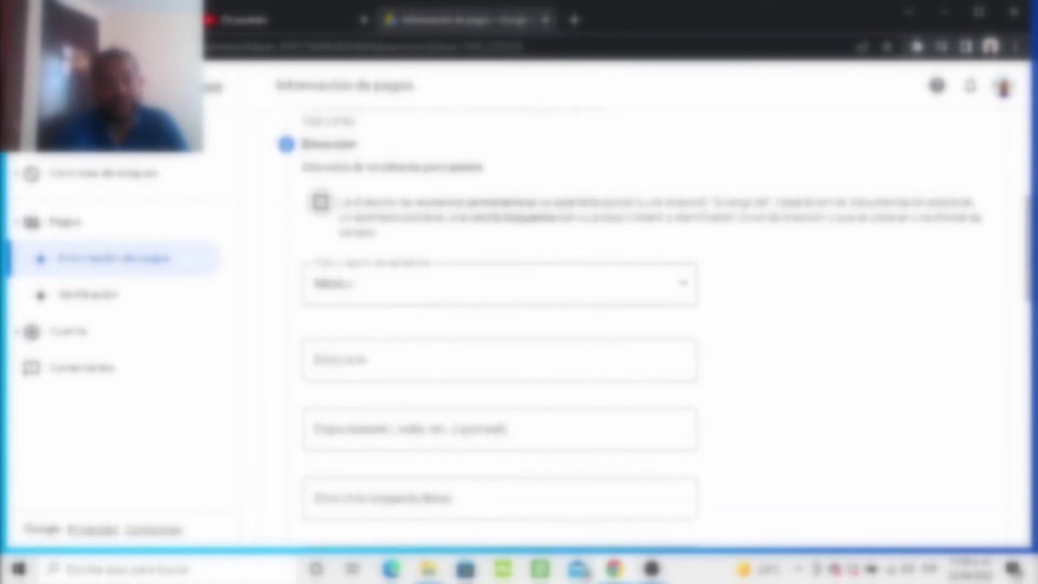
scroll(632, 324, "up", 1)
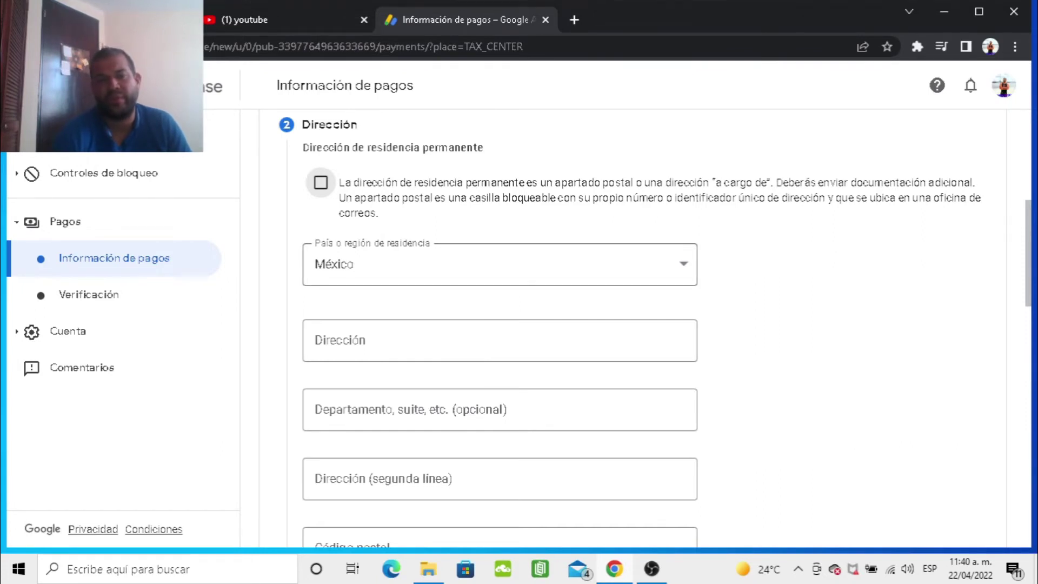
scroll(632, 324, "down", 1)
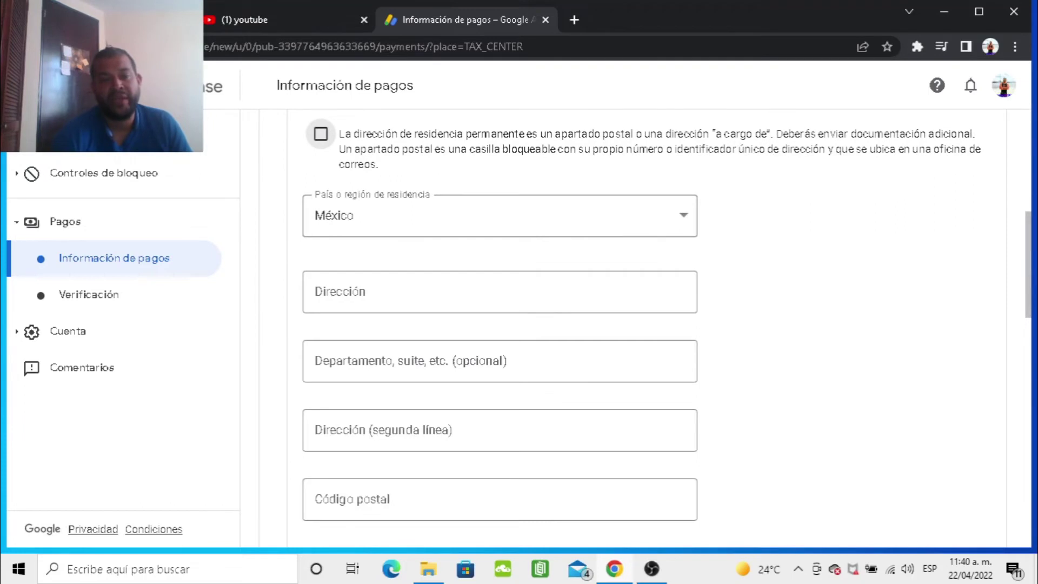
scroll(500, 325, "down", 2)
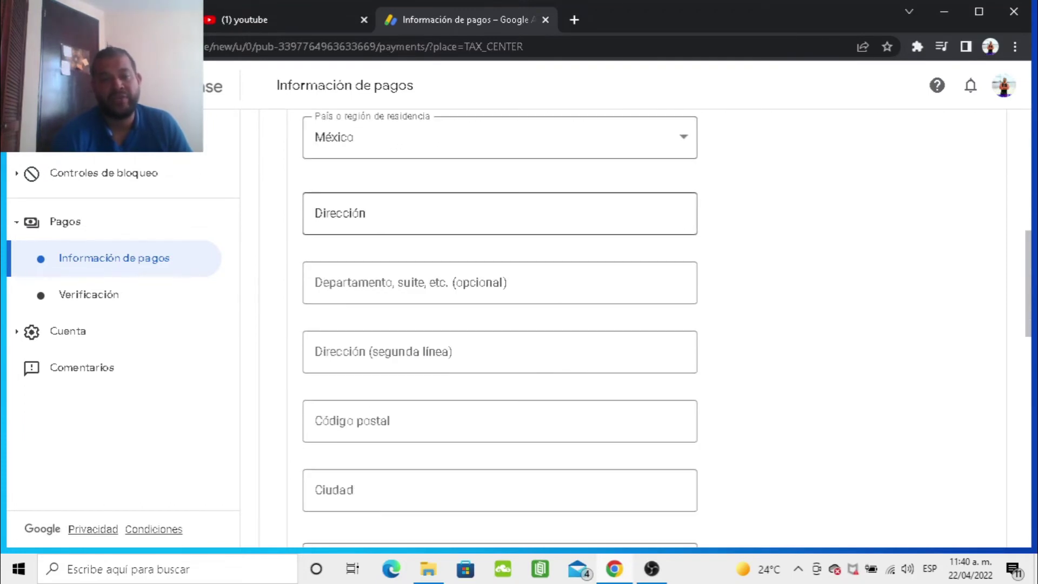
left_click(411, 214)
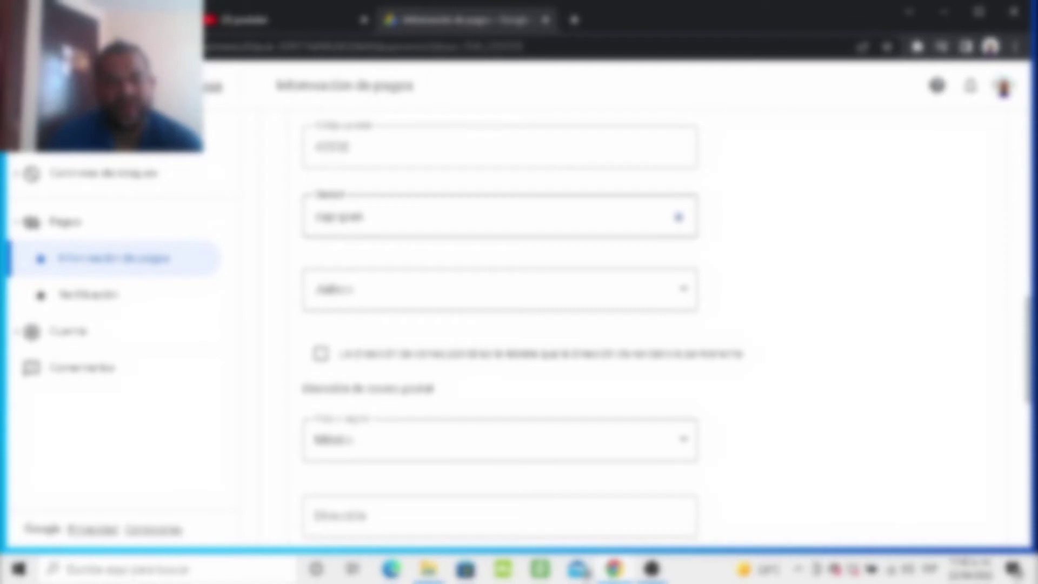
Mark the mailing address as the same as the permanent residence address and submit the address section
scroll(500, 325, "up", 3)
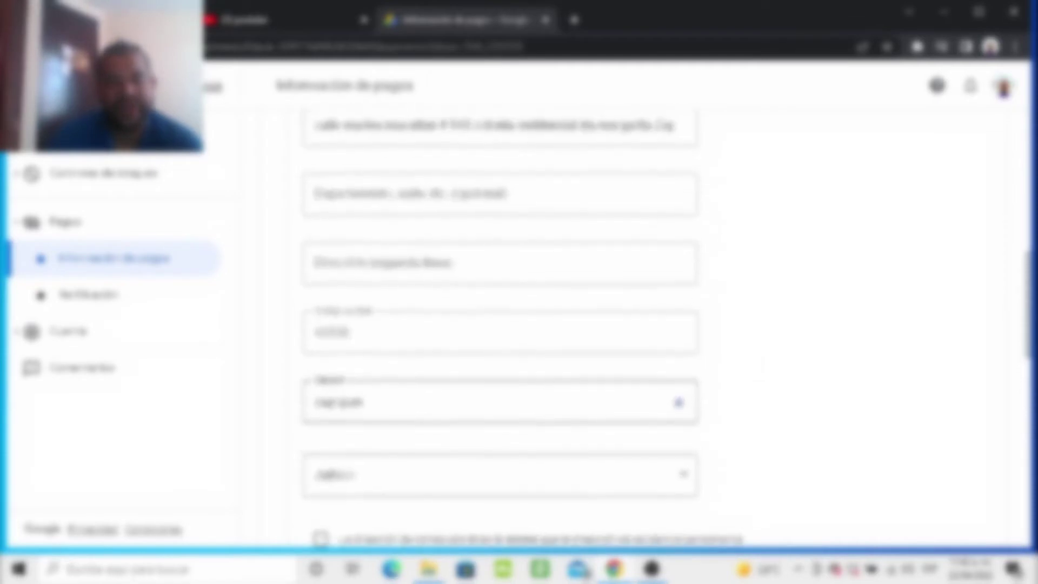
scroll(500, 324, "down", 4)
scroll(500, 324, "down", 1)
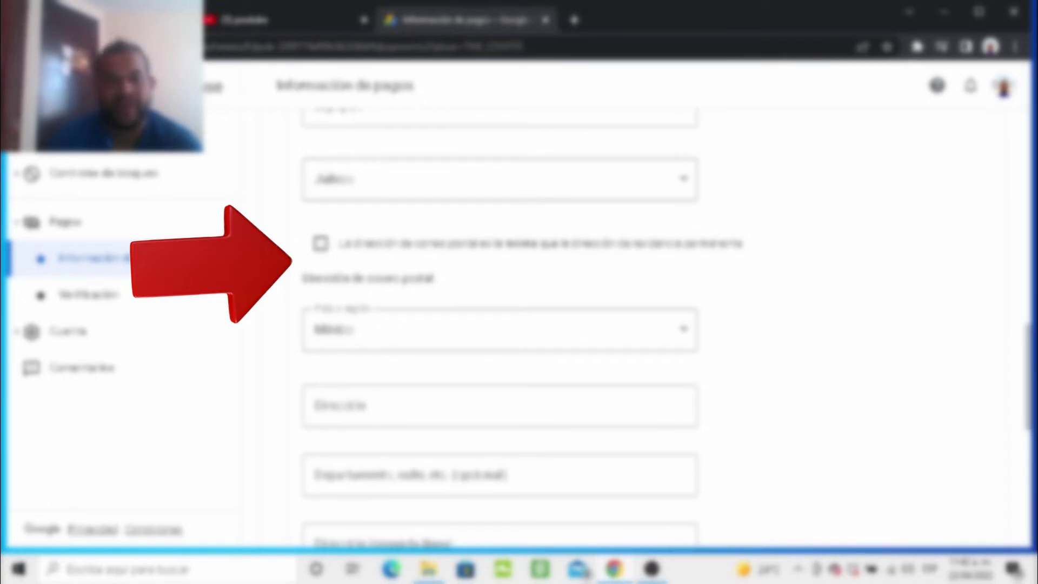
left_click(320, 243)
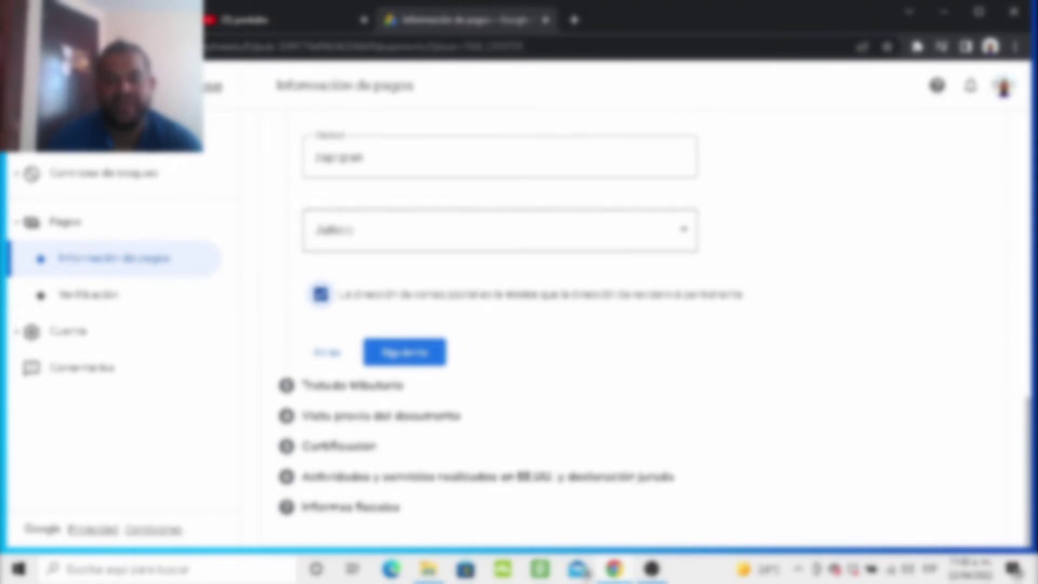
scroll(500, 325, "up", 2)
scroll(500, 325, "up", 4)
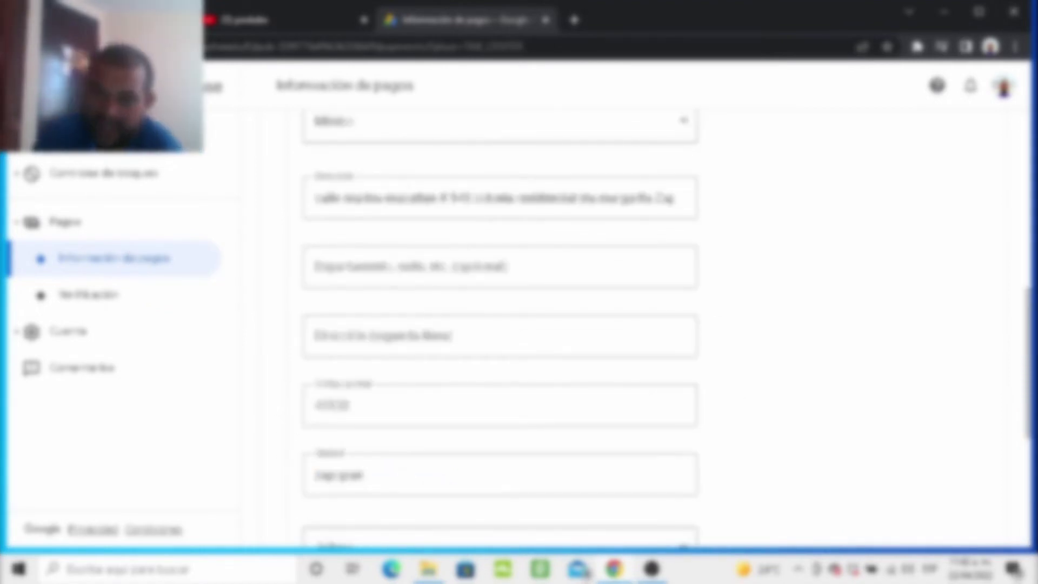
scroll(500, 325, "down", 4)
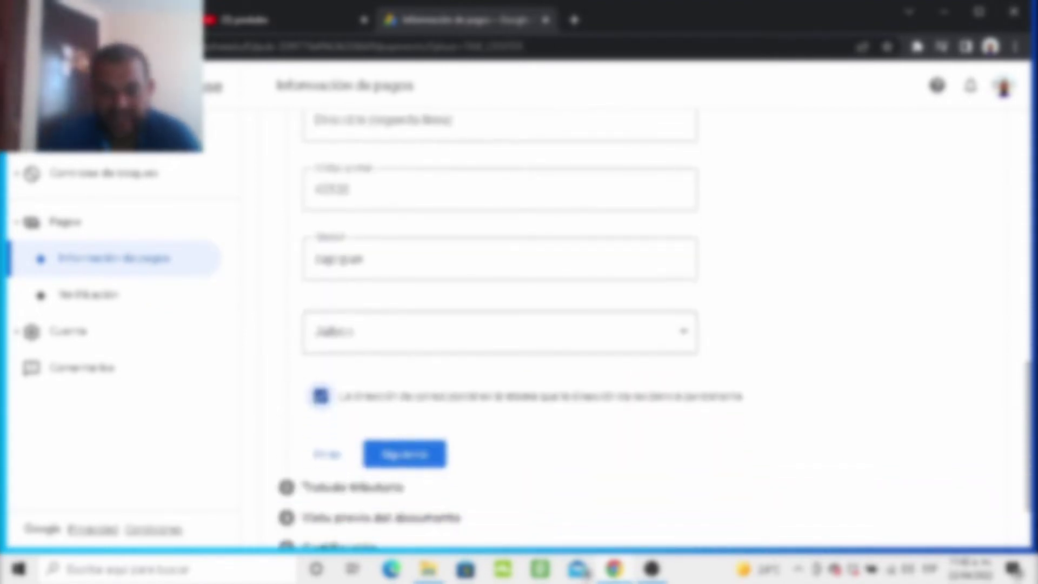
left_click(404, 455)
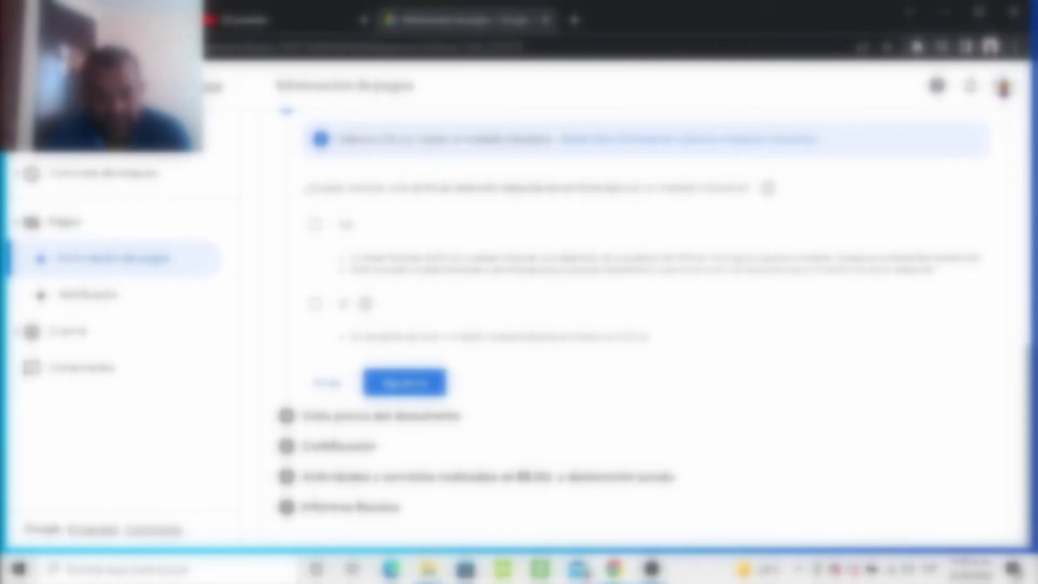
Review the completed tax identification and address sections of the W-8BEN form
scroll(627, 325, "up", 4)
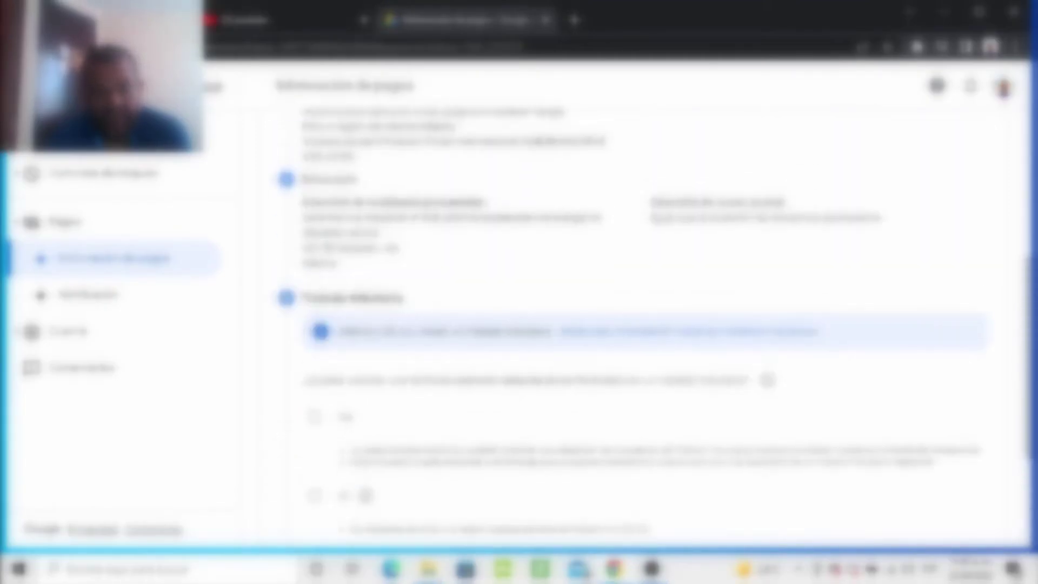
scroll(627, 324, "down", 3)
scroll(627, 325, "up", 4)
scroll(628, 324, "up", 3)
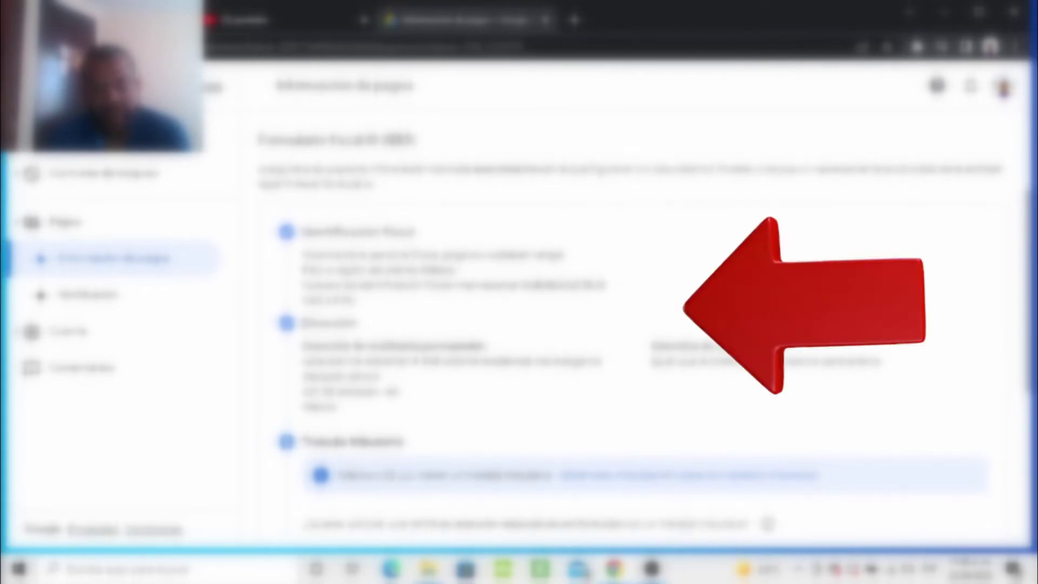
scroll(628, 324, "down", 2)
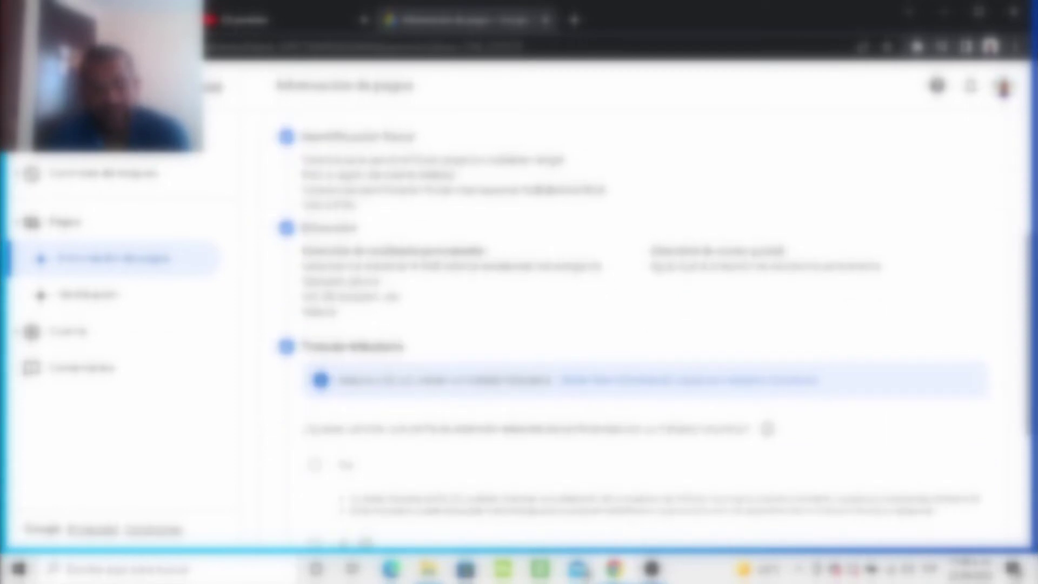
scroll(627, 324, "up", 1)
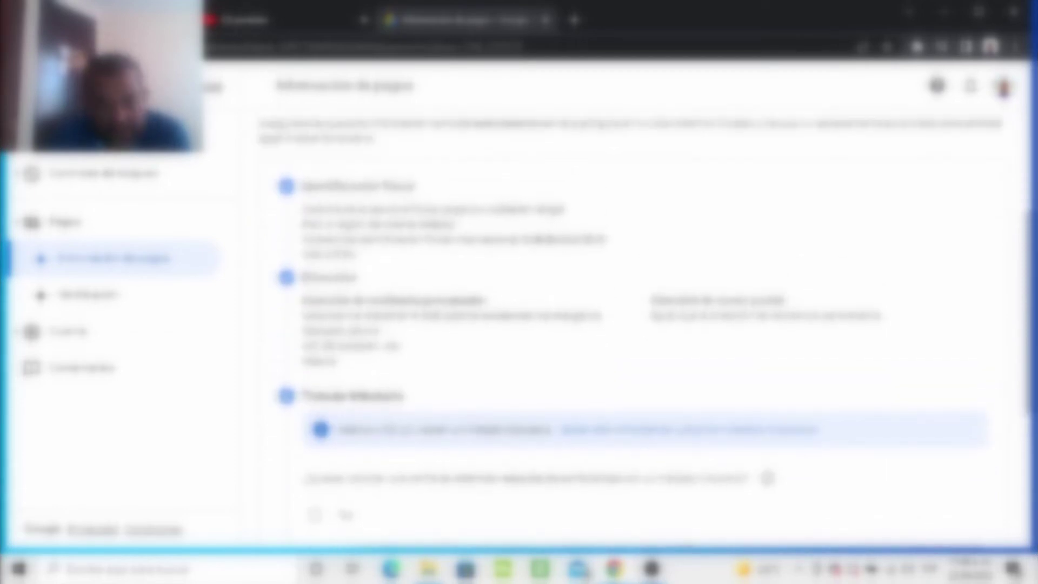
scroll(627, 324, "down", 1)
Claim the reduced treaty withholding rate, confirm residency in the treaty country and set the country to México
scroll(627, 325, "down", 4)
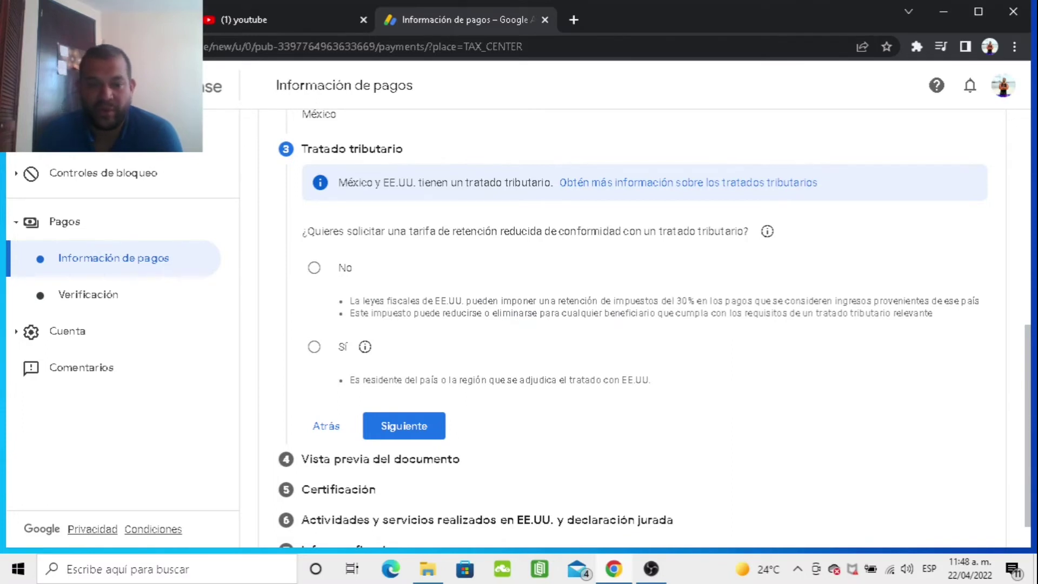
left_click(314, 347)
scroll(638, 325, "down", 2)
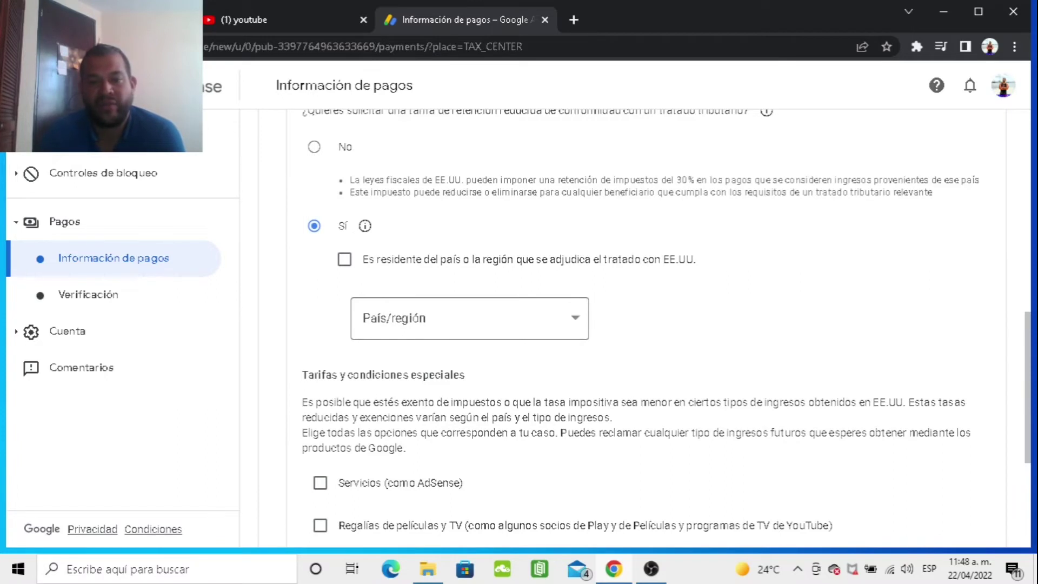
left_click(344, 259)
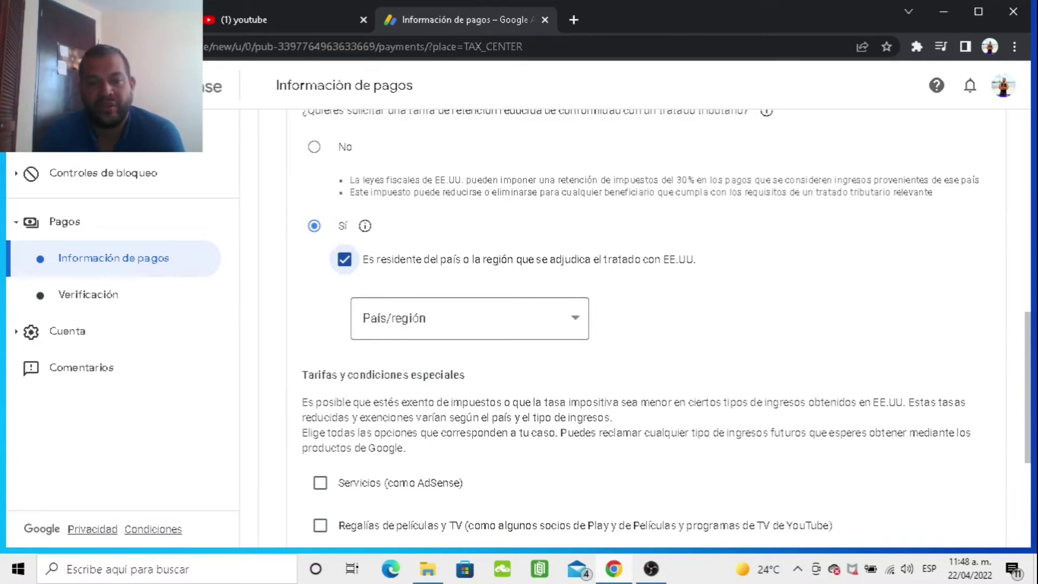
left_click(470, 318)
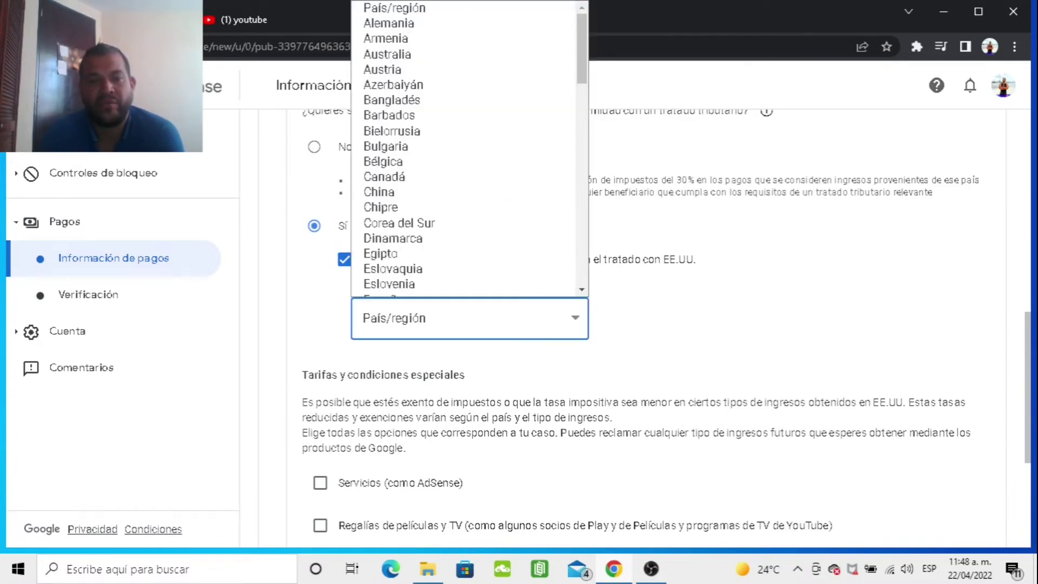
scroll(465, 179, "down", 3)
left_click(465, 179)
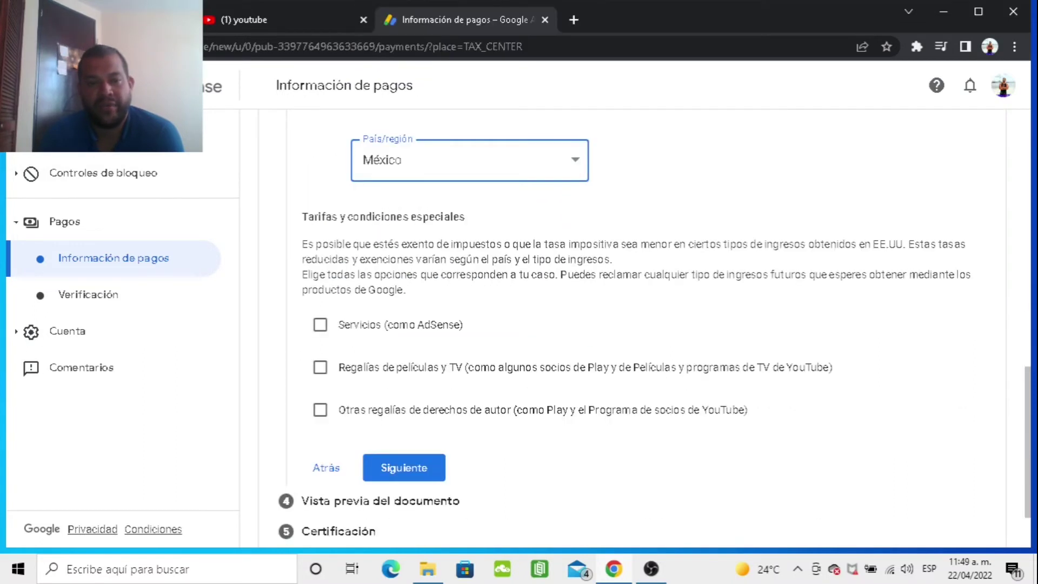
Claim the special rate for Servicios (como AdSense) with Artículo 7, párrafo 1, and 0% withholding, and certify that the treaty conditions are met
scroll(638, 324, "down", 1)
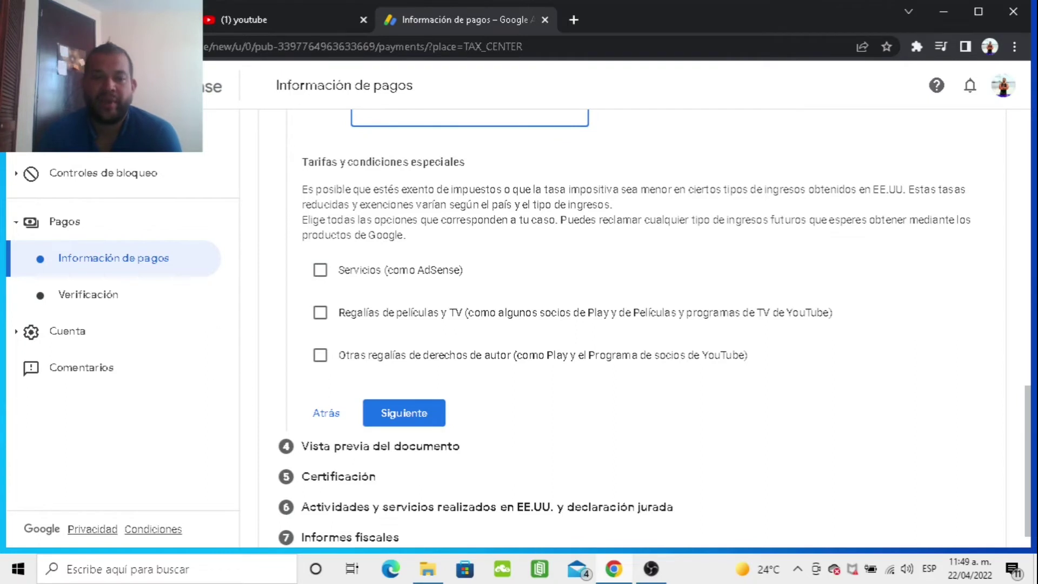
scroll(541, 325, "down", 1)
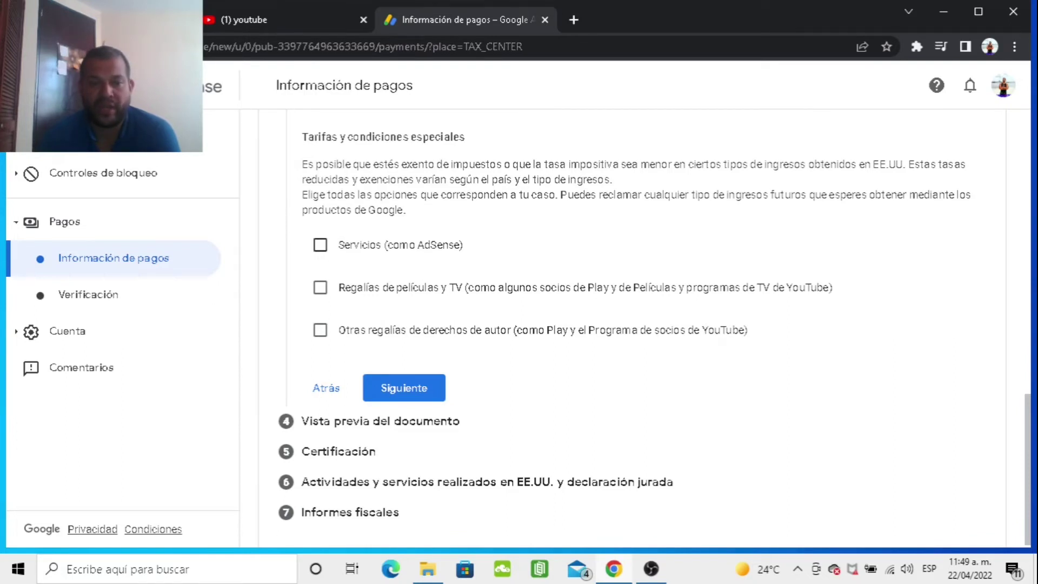
left_click(320, 245)
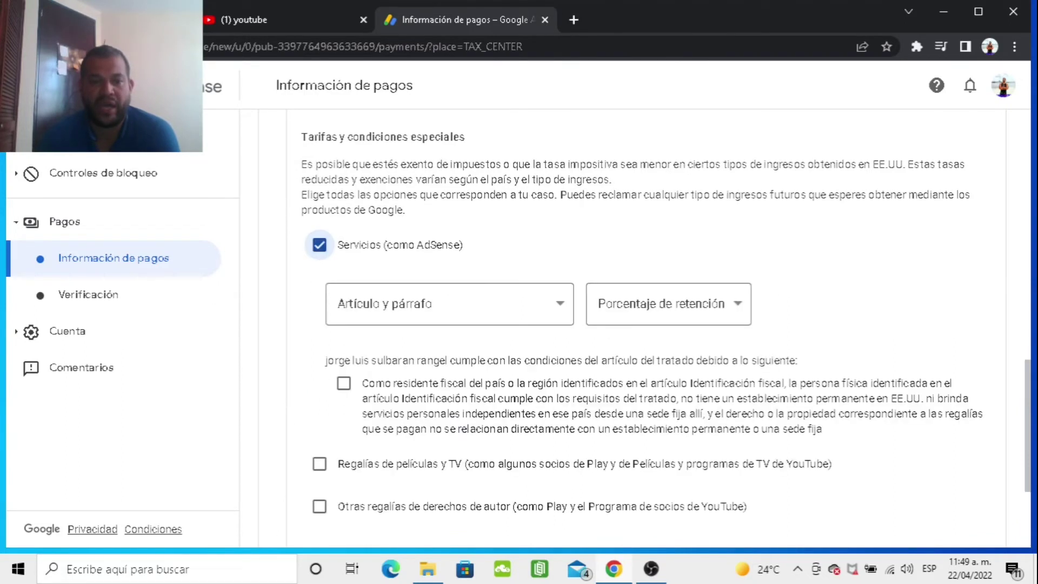
left_click(449, 303)
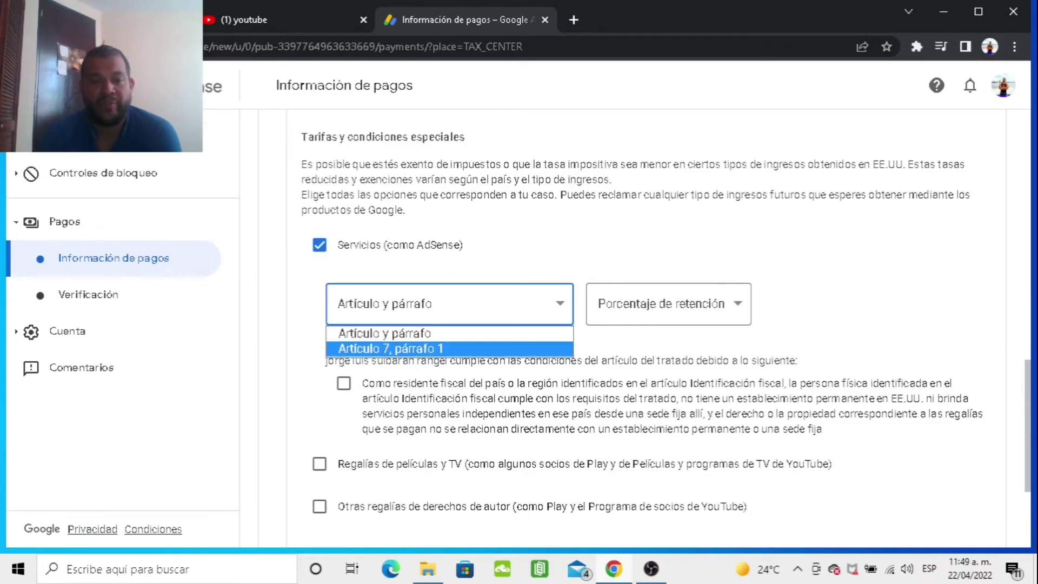
key("Return")
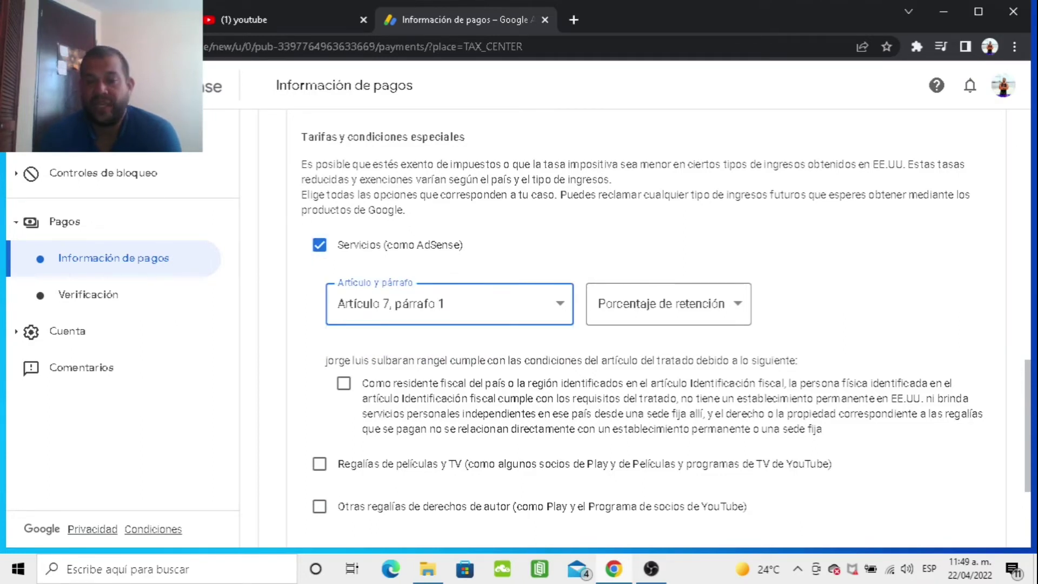
left_click(669, 304)
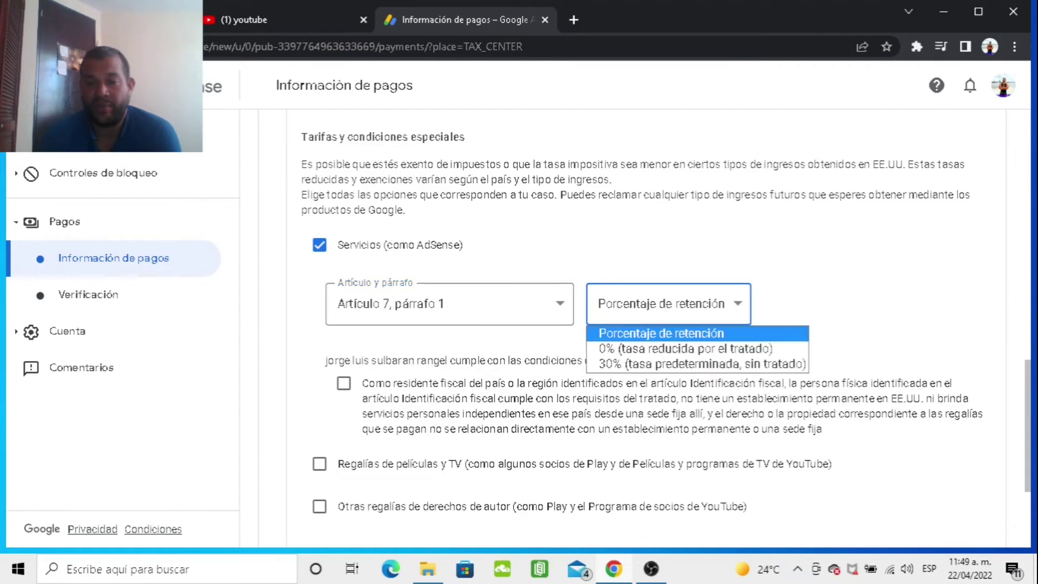
key("Down")
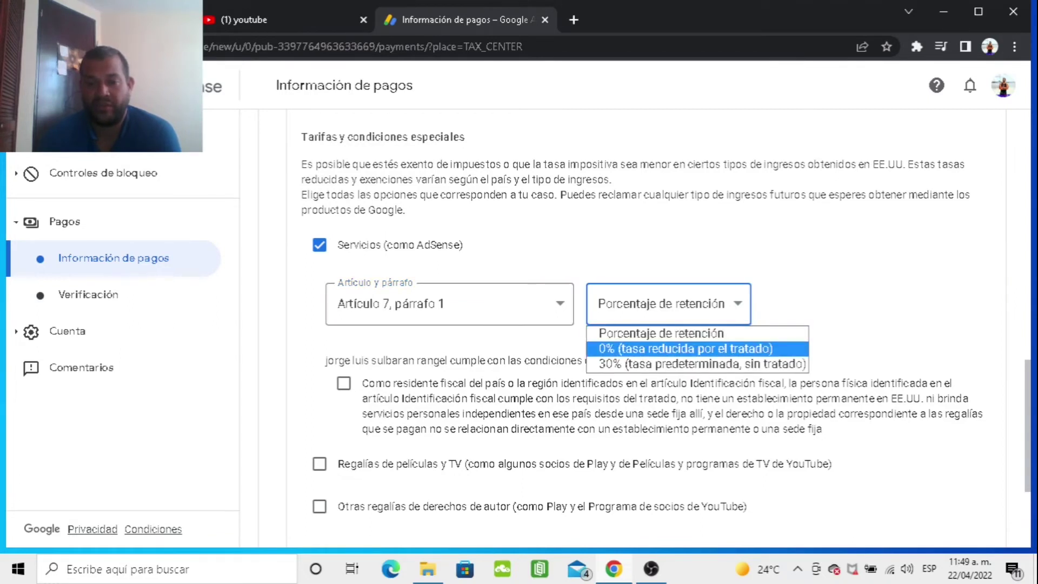
key("Return")
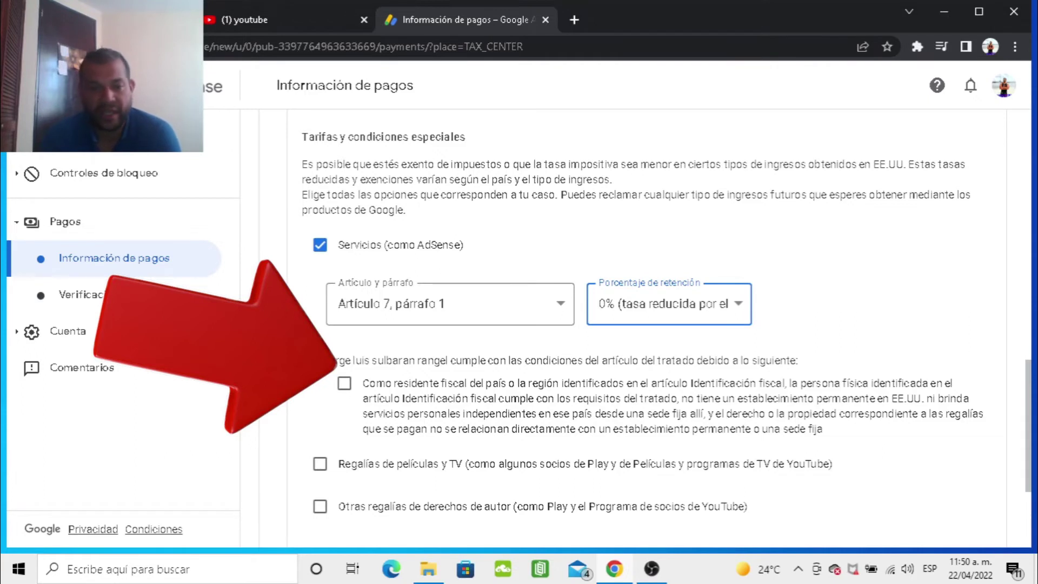
left_click(345, 384)
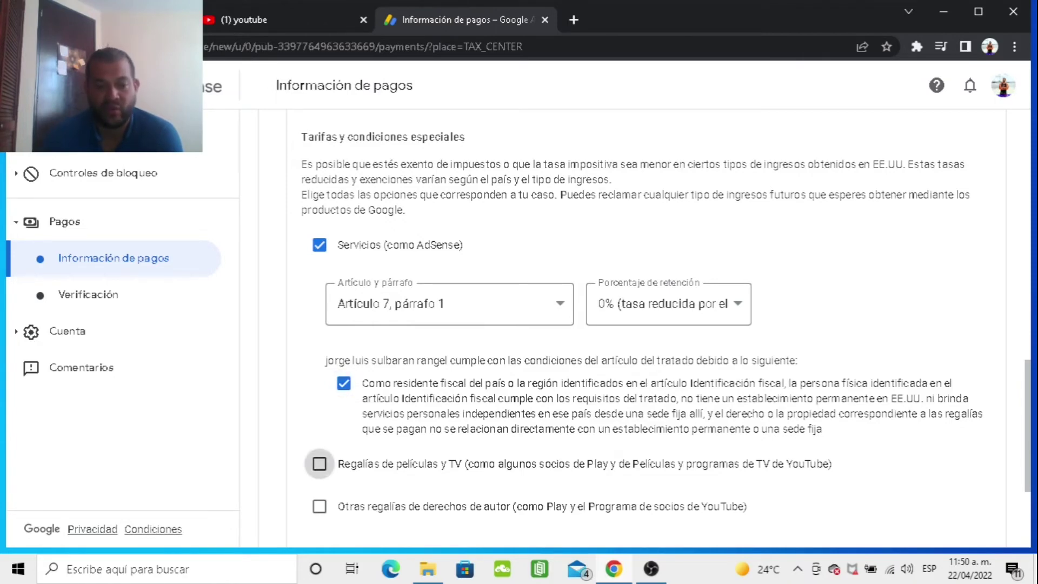
Claim the special rate for film and TV royalties with Artículo 12, párrafo 2, and 10% withholding, and certify that the treaty conditions are met
left_click(320, 463)
scroll(319, 463, "down", 5)
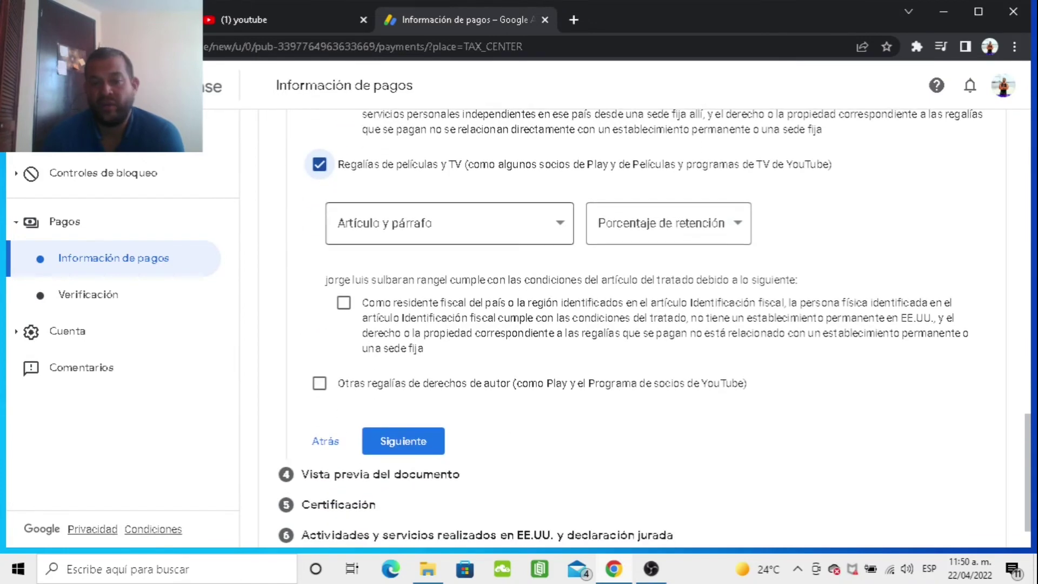
left_click(449, 223)
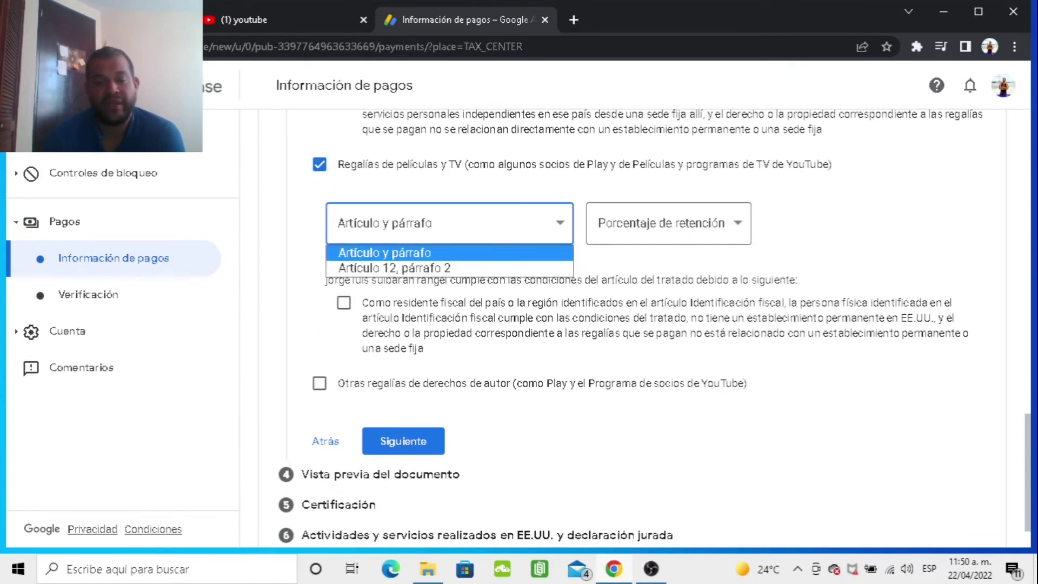
key("Down")
key("Return")
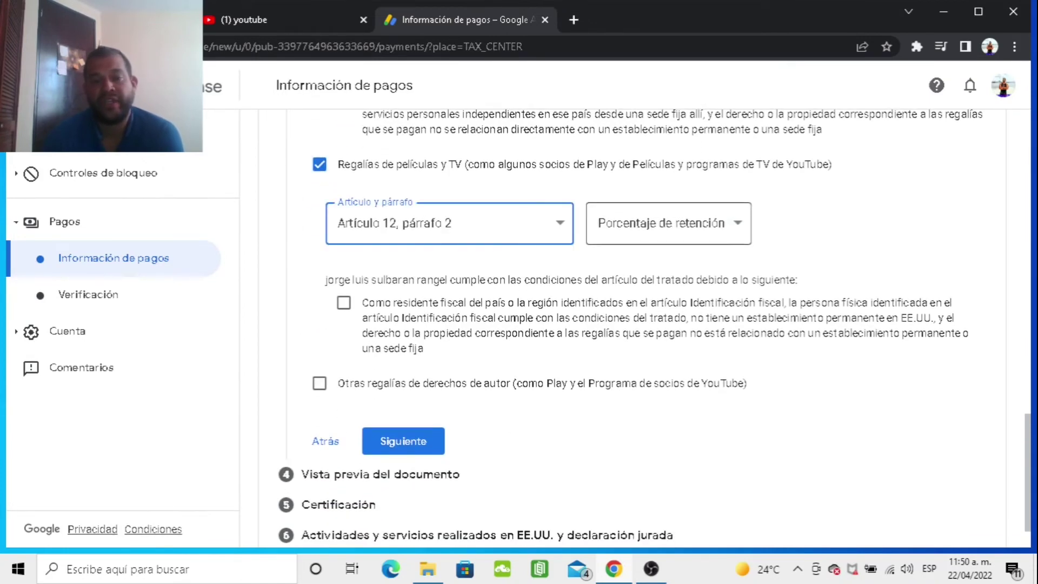
key("Tab")
key("alt+Down")
key("Down")
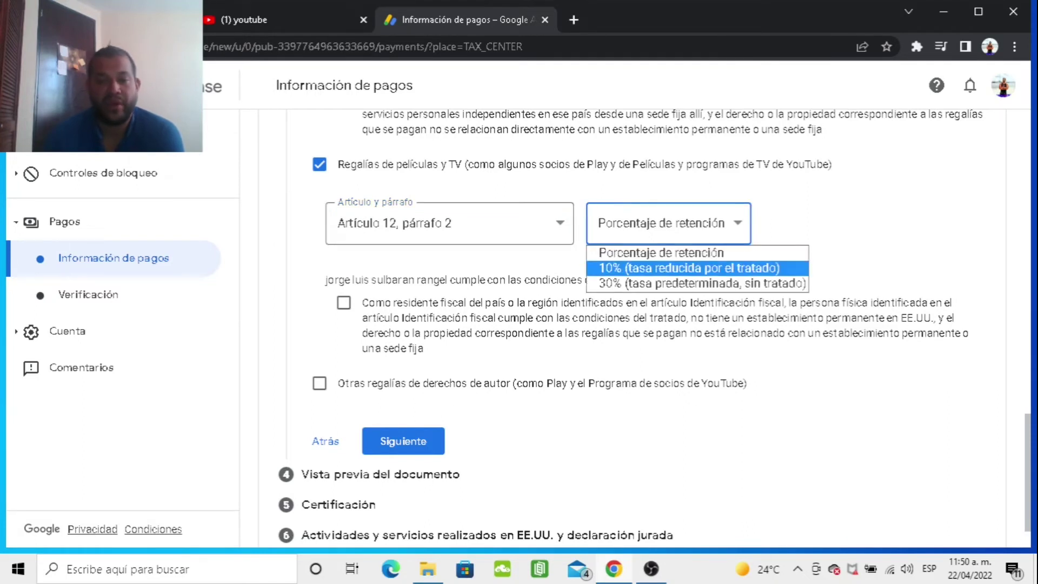
key("Return")
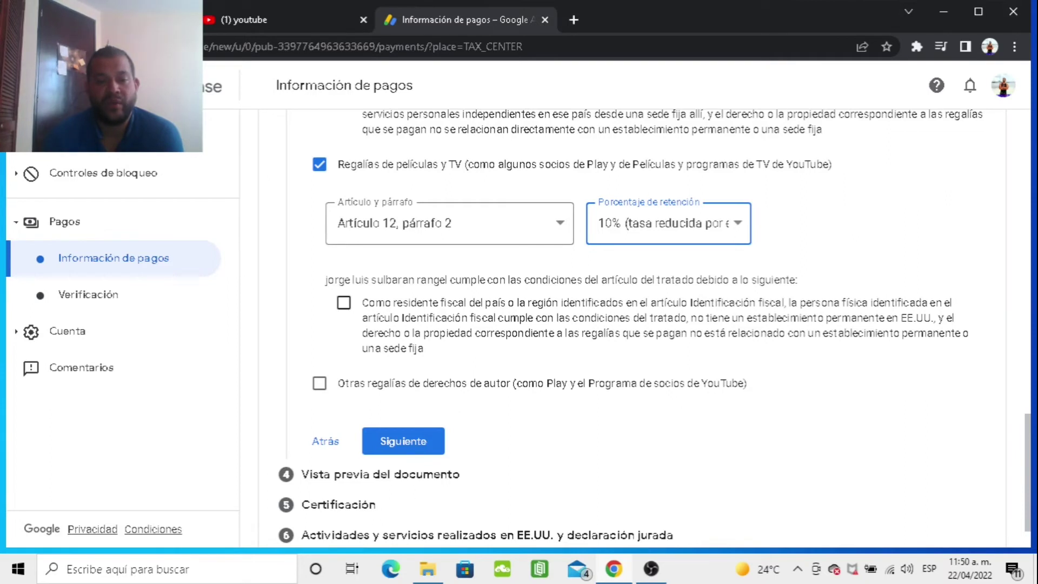
left_click(344, 302)
Claim the special rate for other copyright royalties with Artículo 12, párrafo 2, and 10% withholding, and certify that the treaty conditions are met
scroll(604, 328, "down", 1)
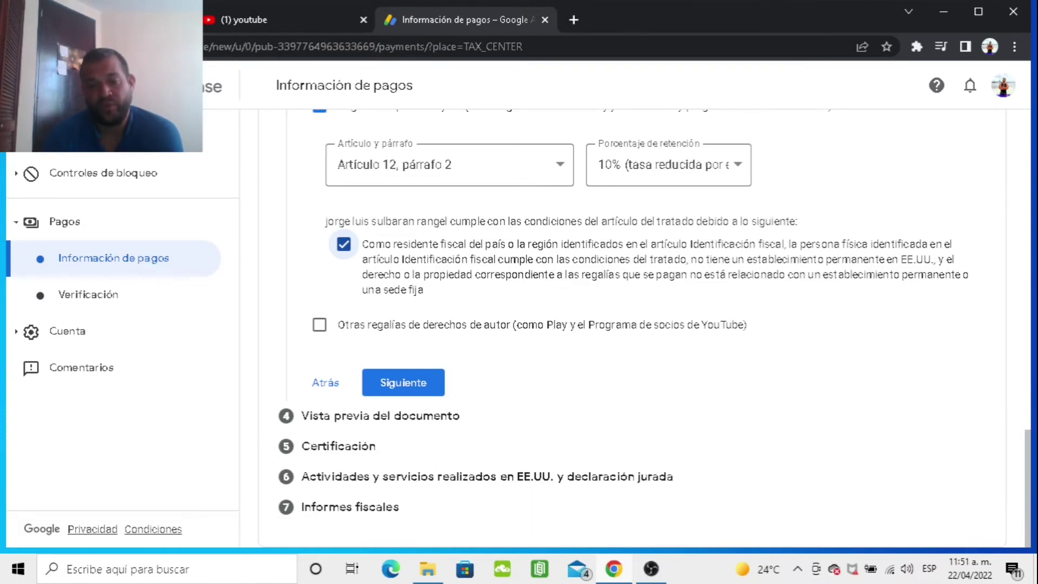
left_click(320, 325)
scroll(324, 325, "down", 2)
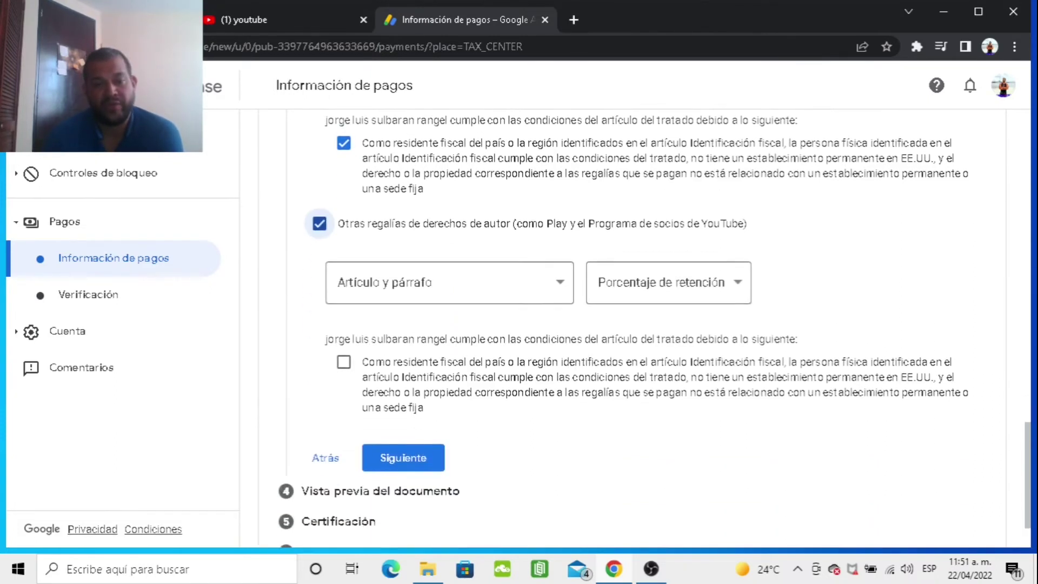
left_click(449, 275)
key("Return")
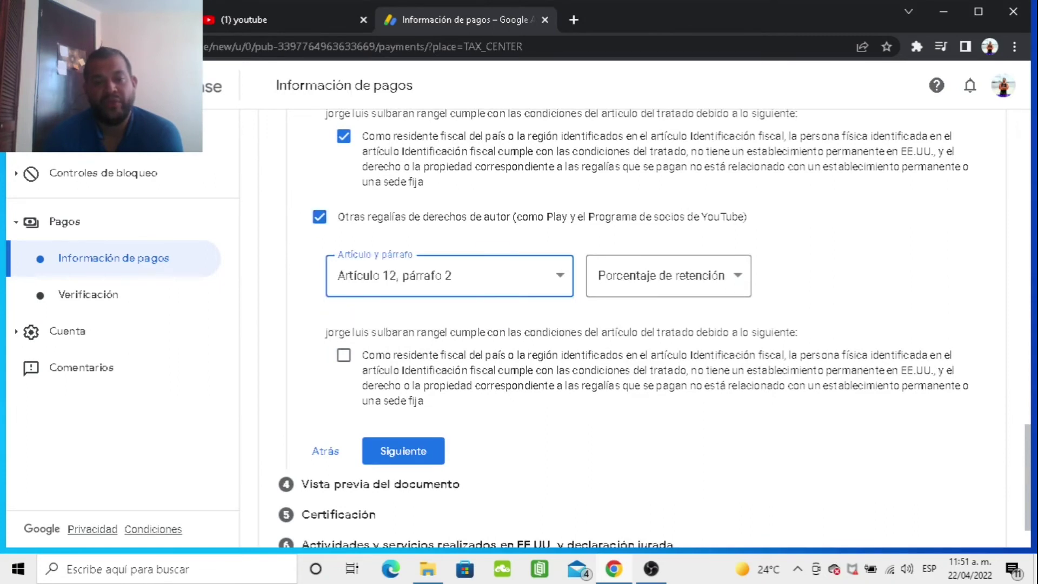
key("Tab")
key("space")
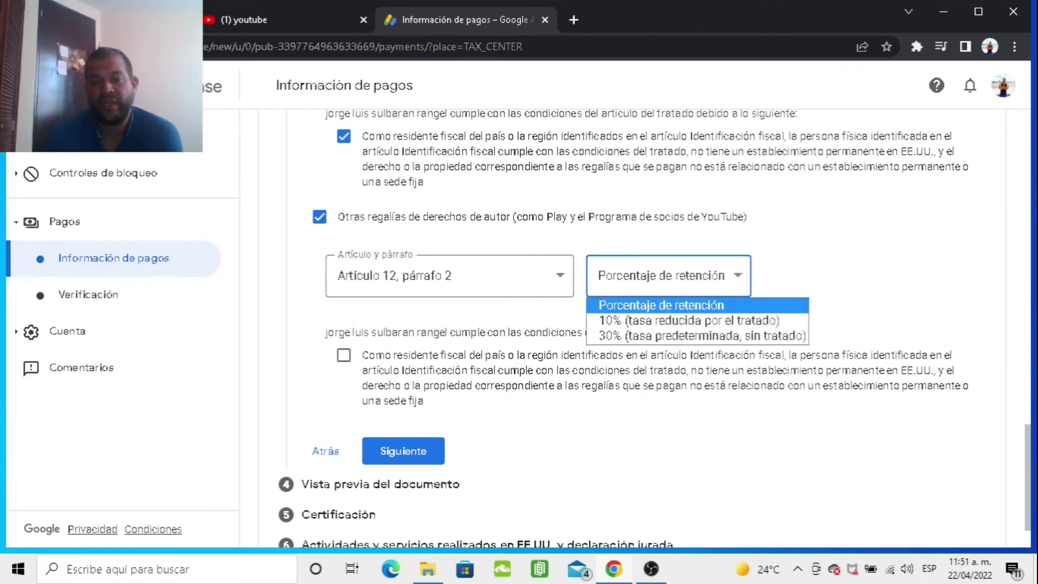
key("Down")
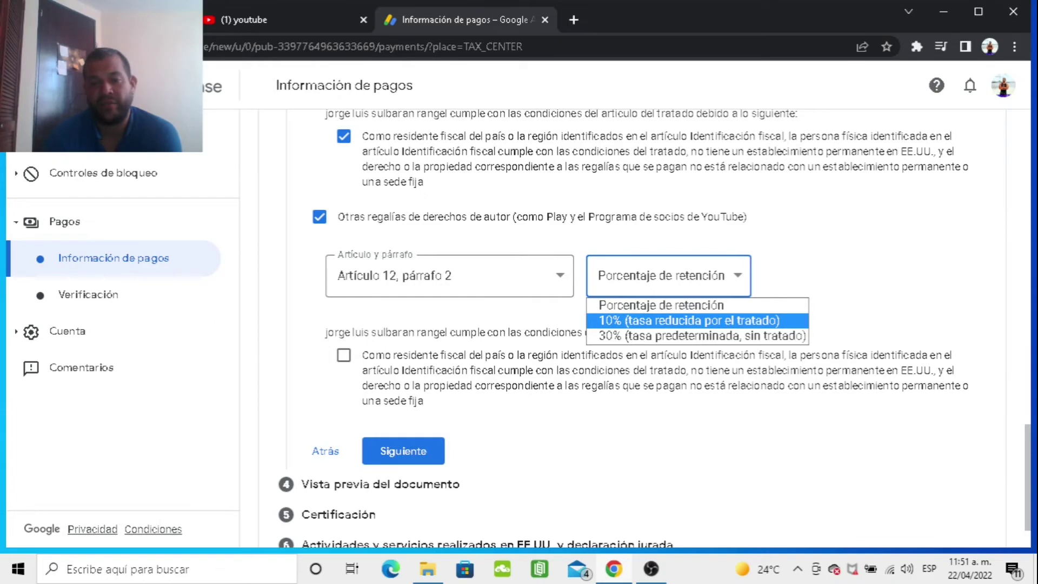
key("Return")
key("Tab")
key("space")
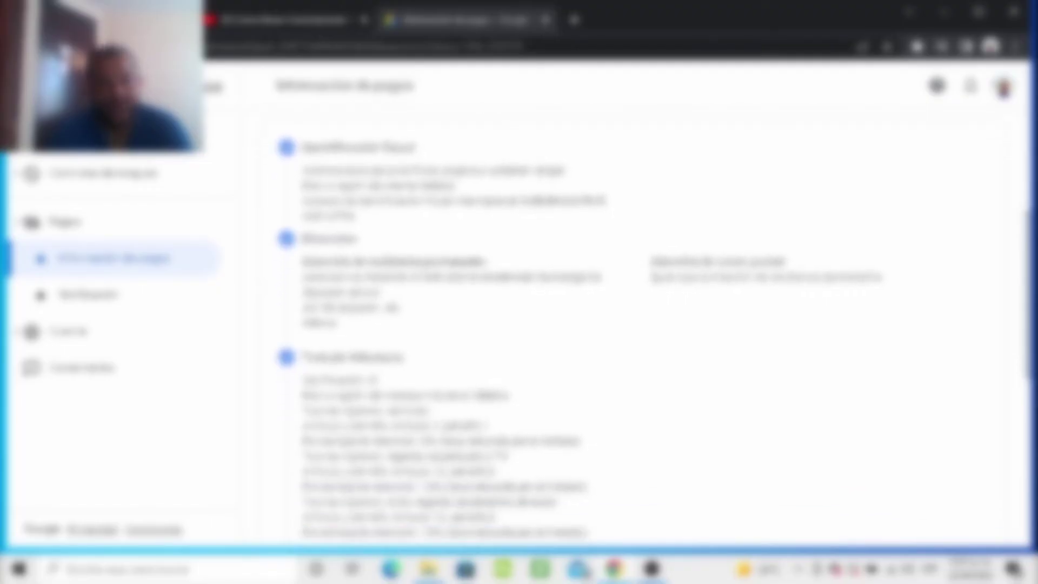
Open the generated W-8BEN PDF for "No se aplicó ningún tratado", check its filled-in details and save a copy
scroll(653, 336, "down", 3)
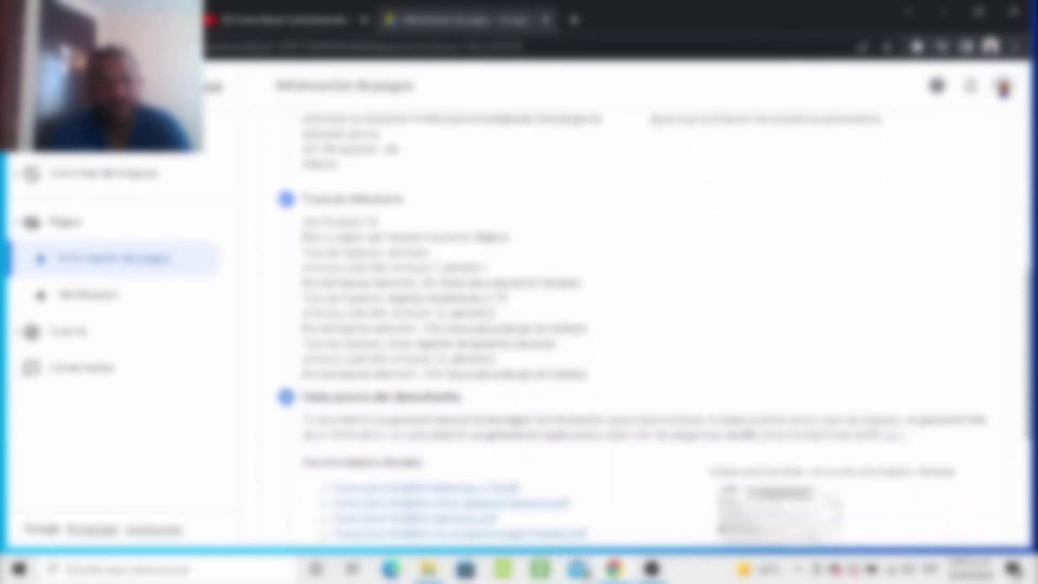
scroll(654, 336, "down", 2)
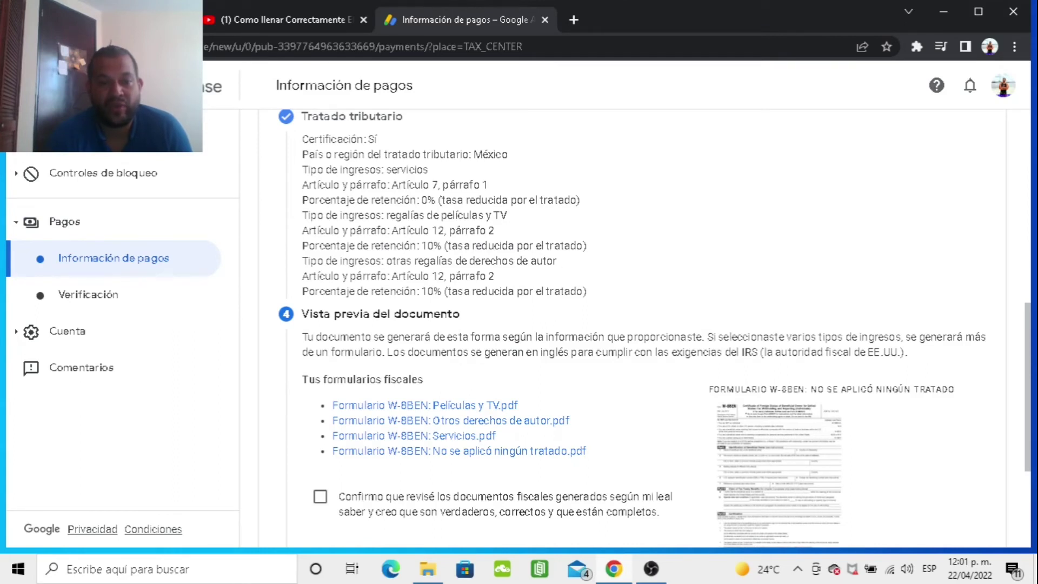
scroll(654, 337, "down", 3)
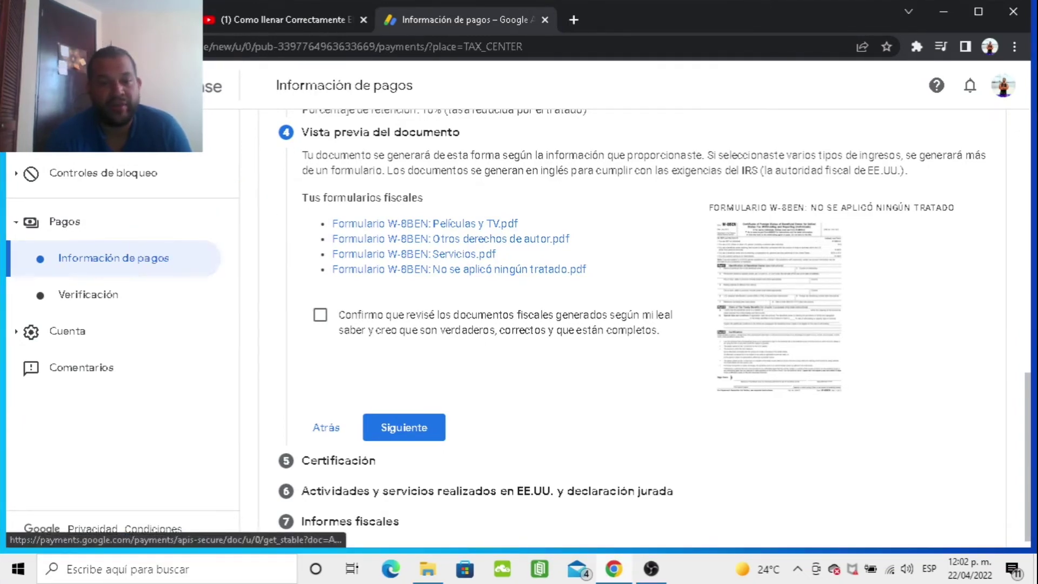
left_click(459, 269)
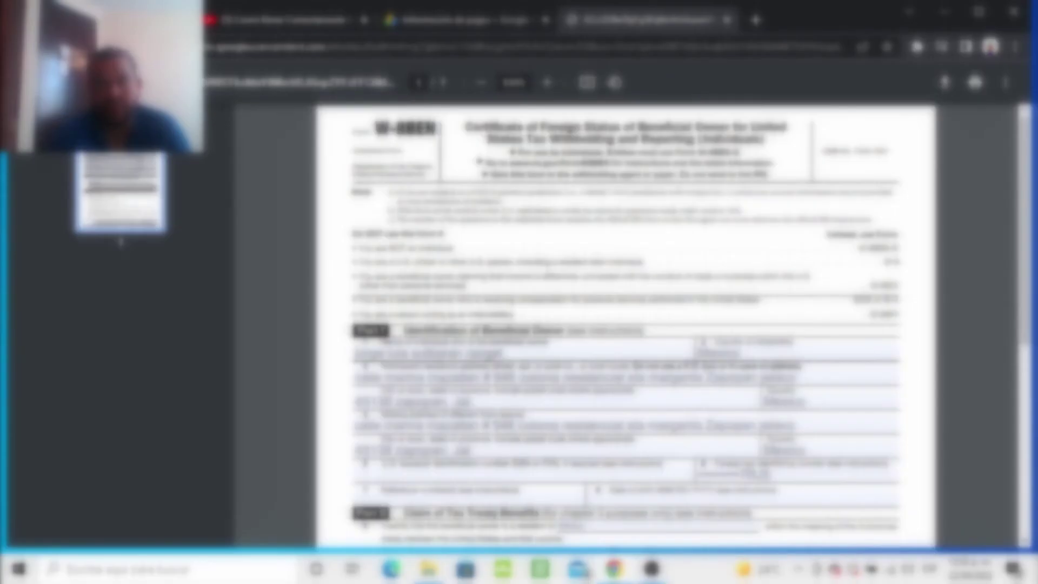
scroll(626, 325, "down", 3)
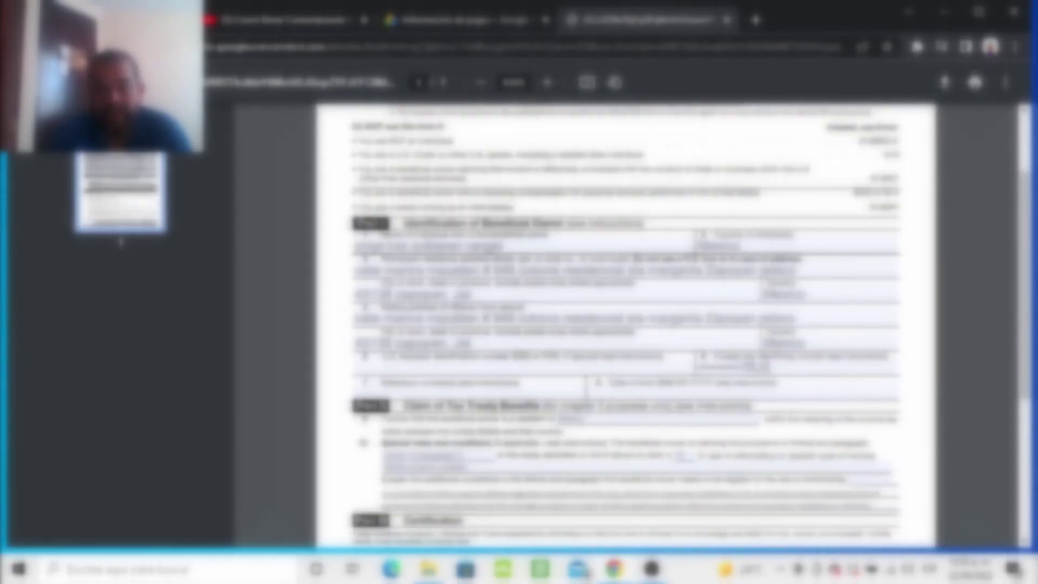
scroll(625, 324, "down", 1)
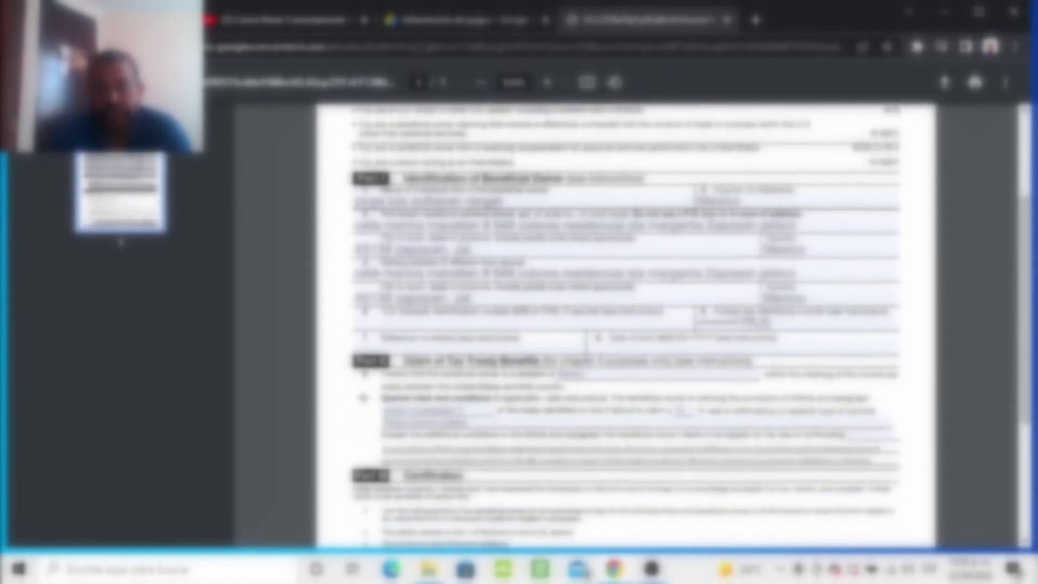
scroll(624, 324, "up", 3)
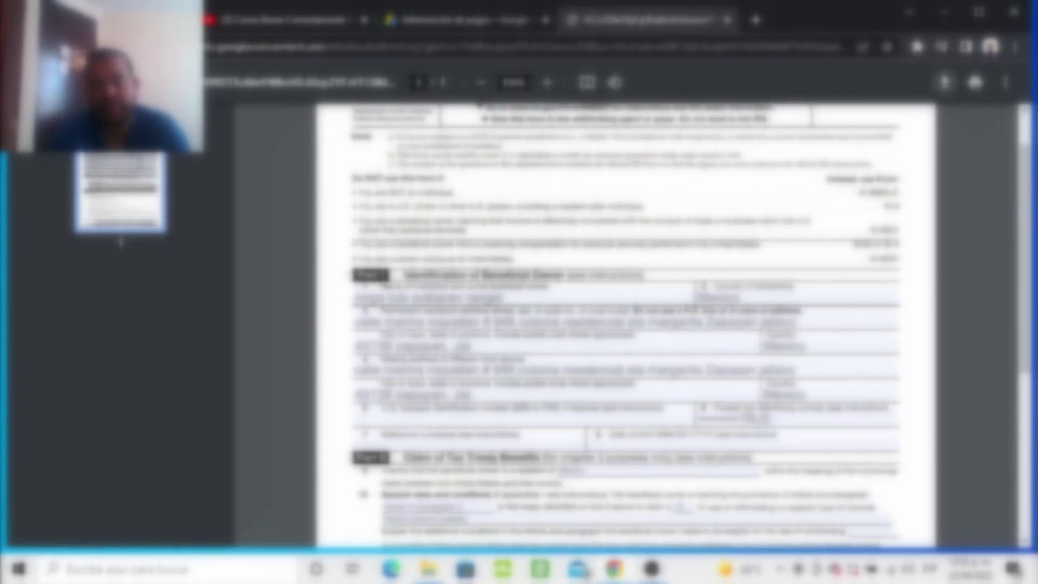
key("ctrl+s")
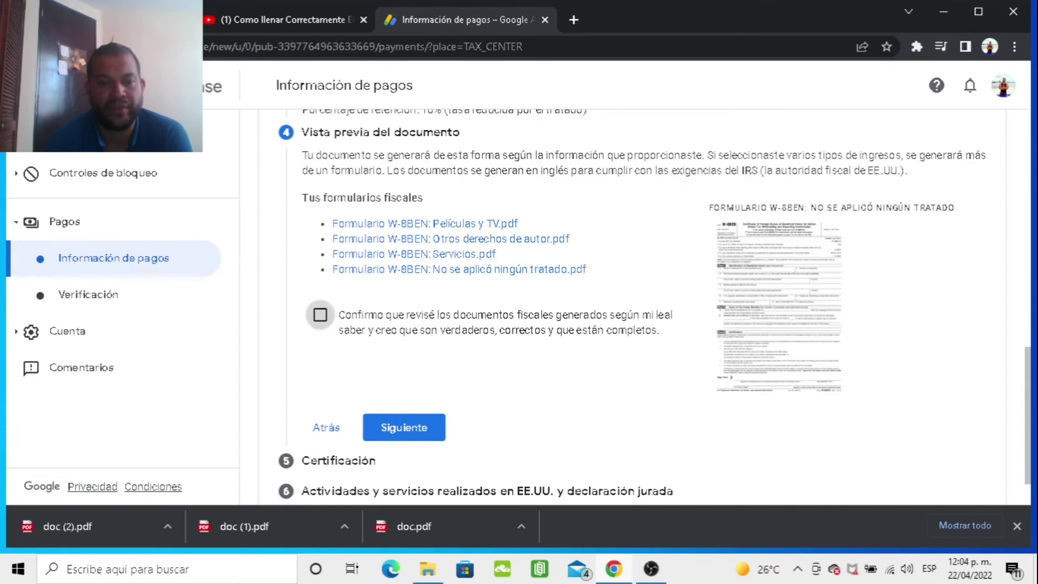
Confirm that the generated tax documents were reviewed and are correct, and submit the document preview section
left_click(320, 315)
scroll(401, 368, "down", 1)
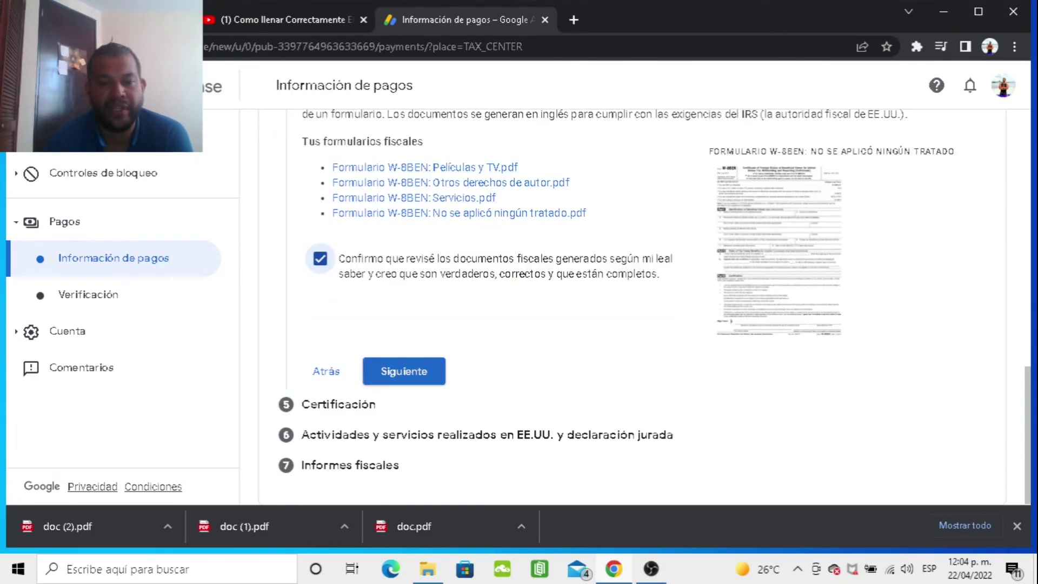
left_click(401, 369)
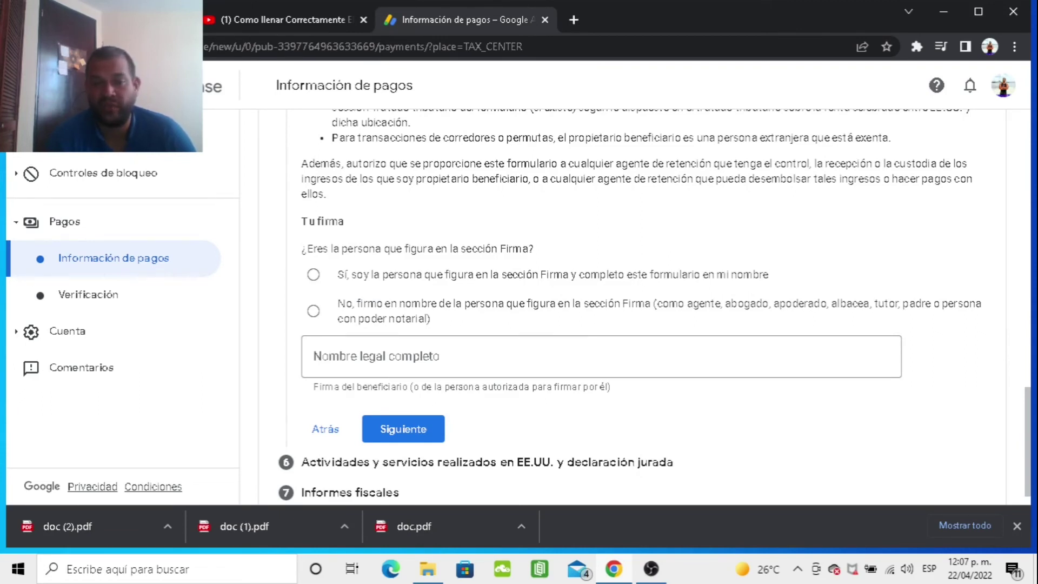
Declare being the person named in the signature section and sign with the full legal name
left_click(313, 275)
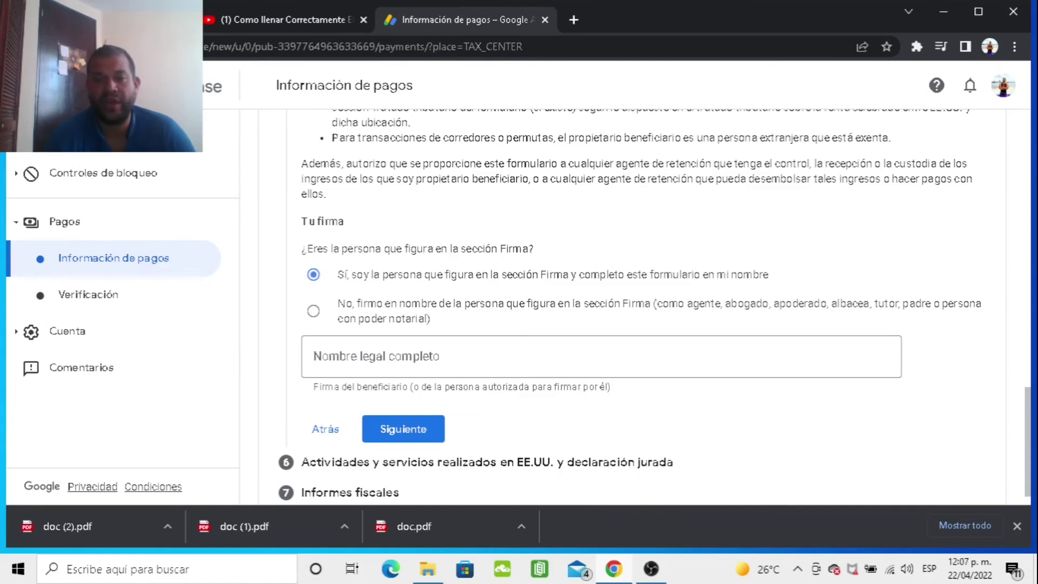
scroll(655, 307, "down", 1)
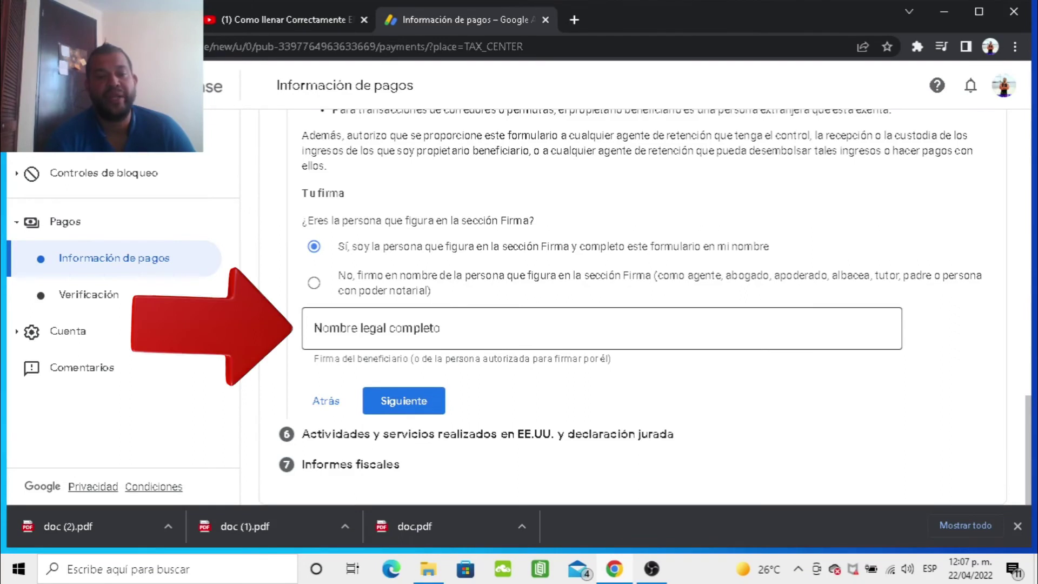
left_click(314, 328)
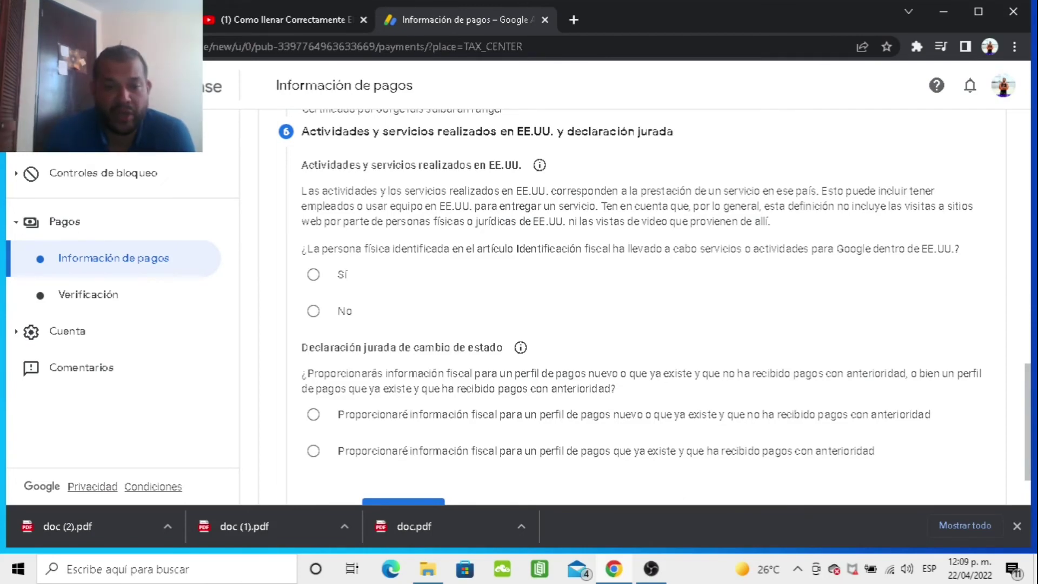
Answer No to activities and services performed in the U.S. and certify that all services are provided outside the country
left_click(313, 311)
scroll(638, 302, "down", 3)
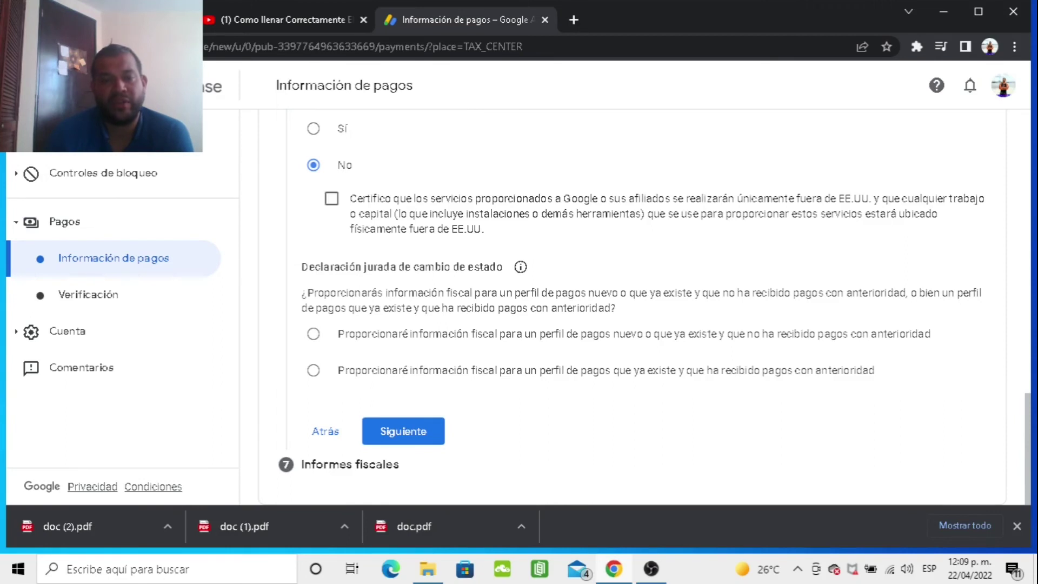
left_click(332, 198)
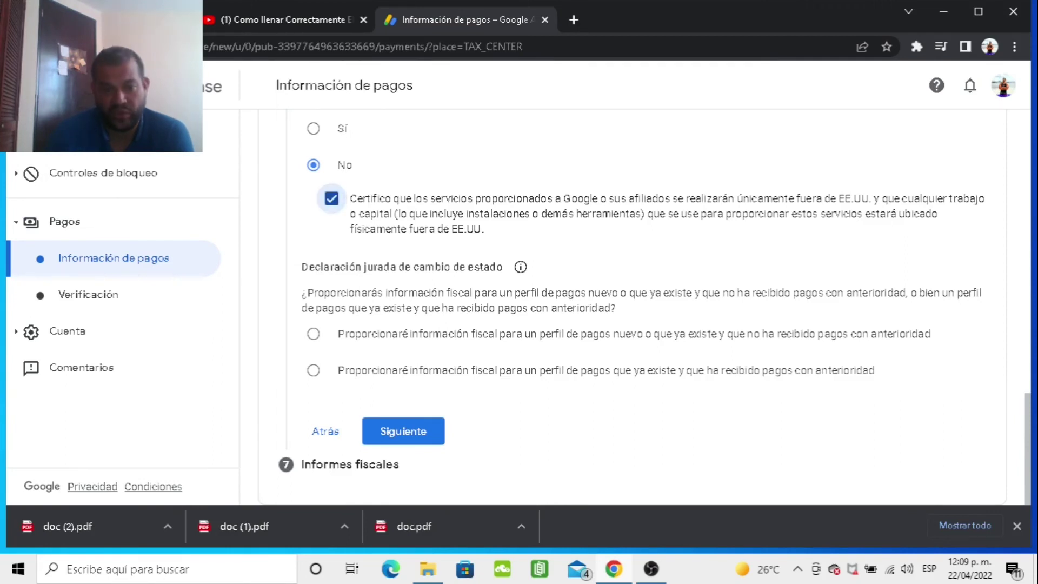